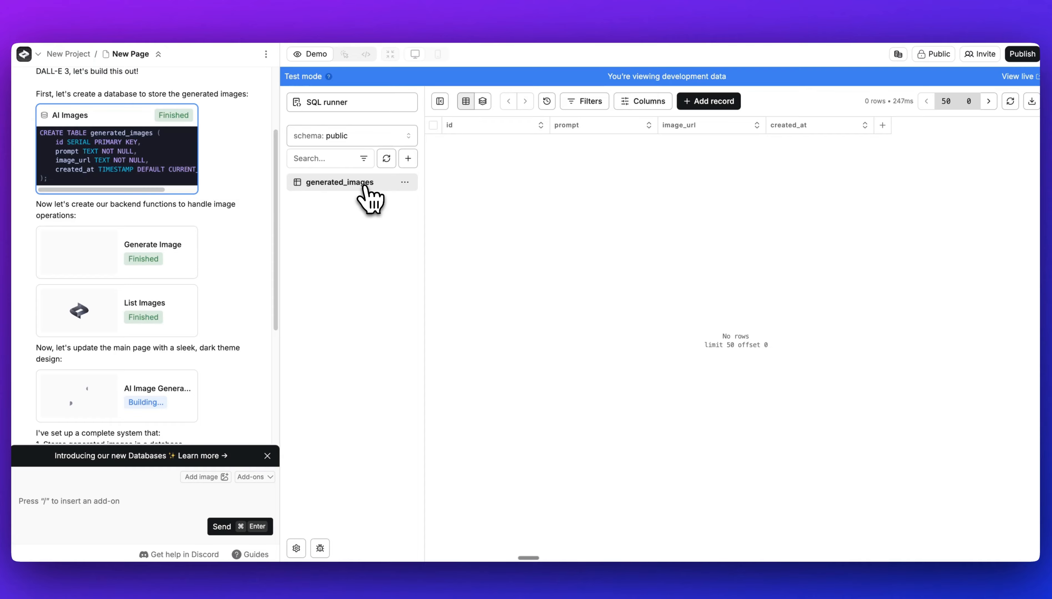
# Inspect the flow diagrams and code of the Generate Image and List Images backend functions.
pyautogui.click(190, 268)
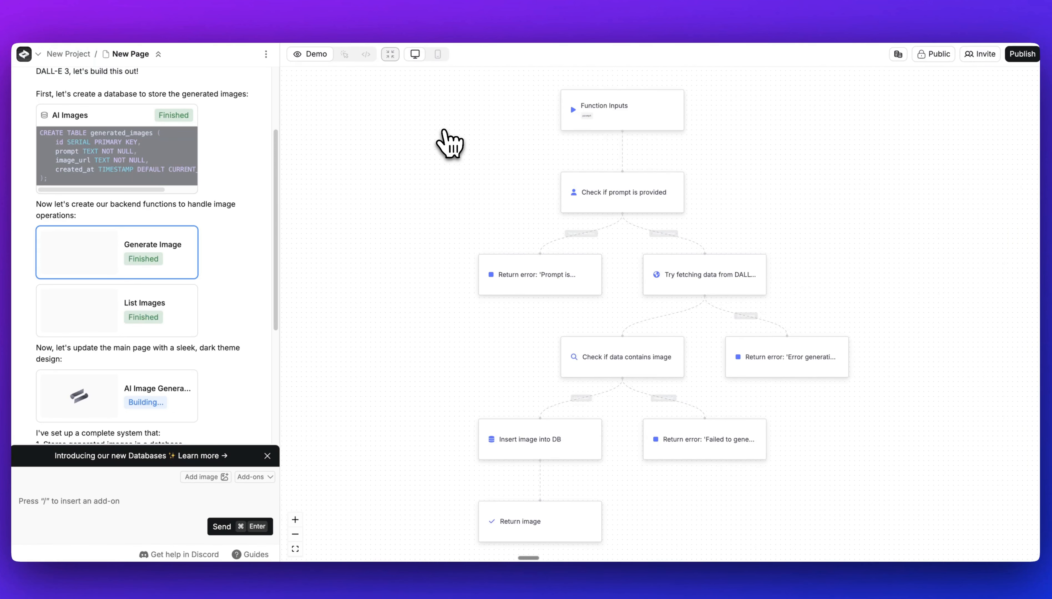
pyautogui.click(367, 55)
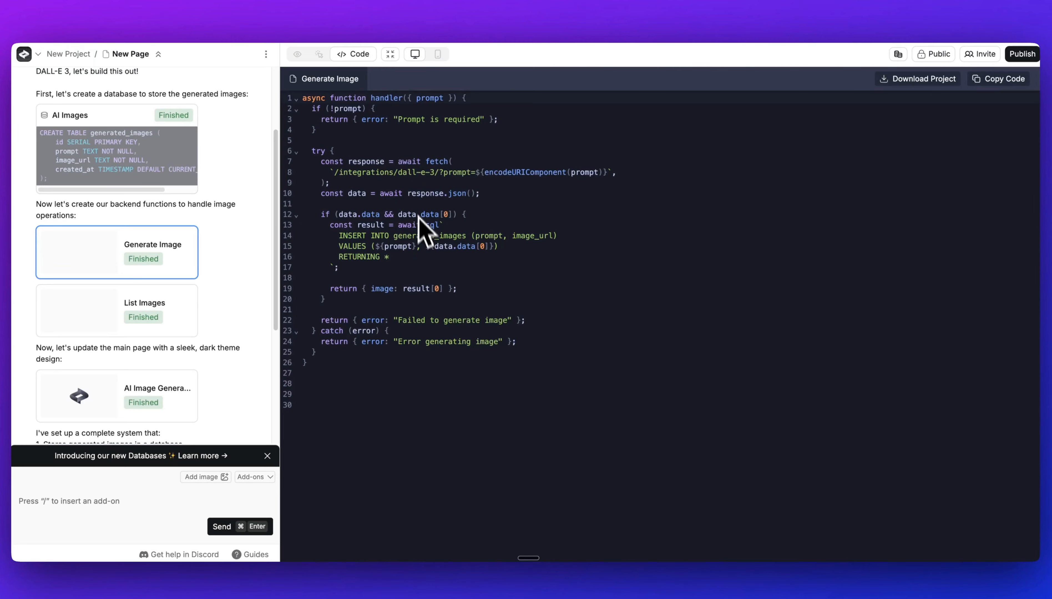
pyautogui.click(297, 54)
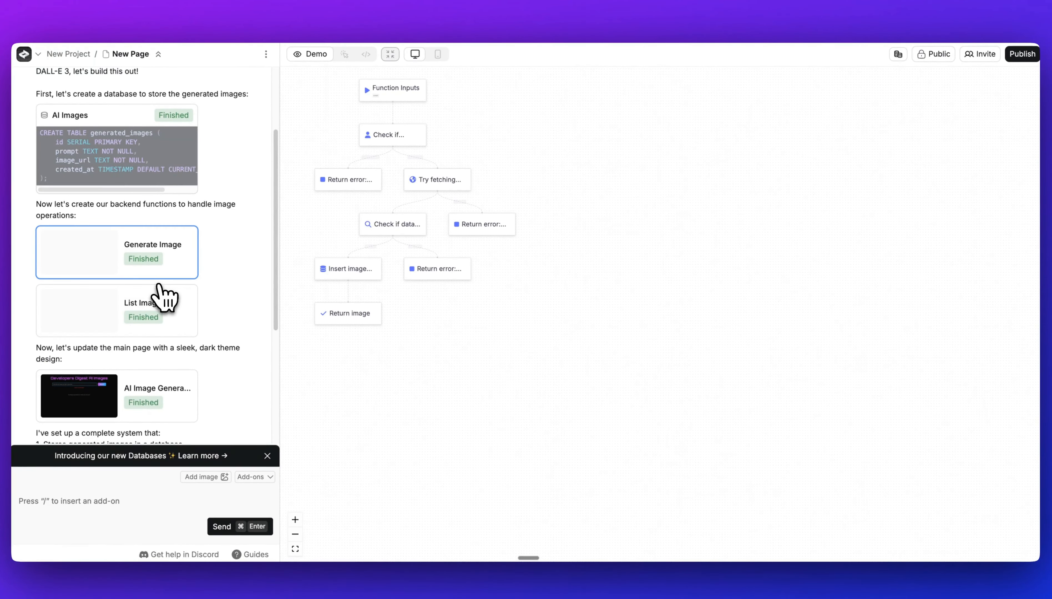
pyautogui.click(159, 288)
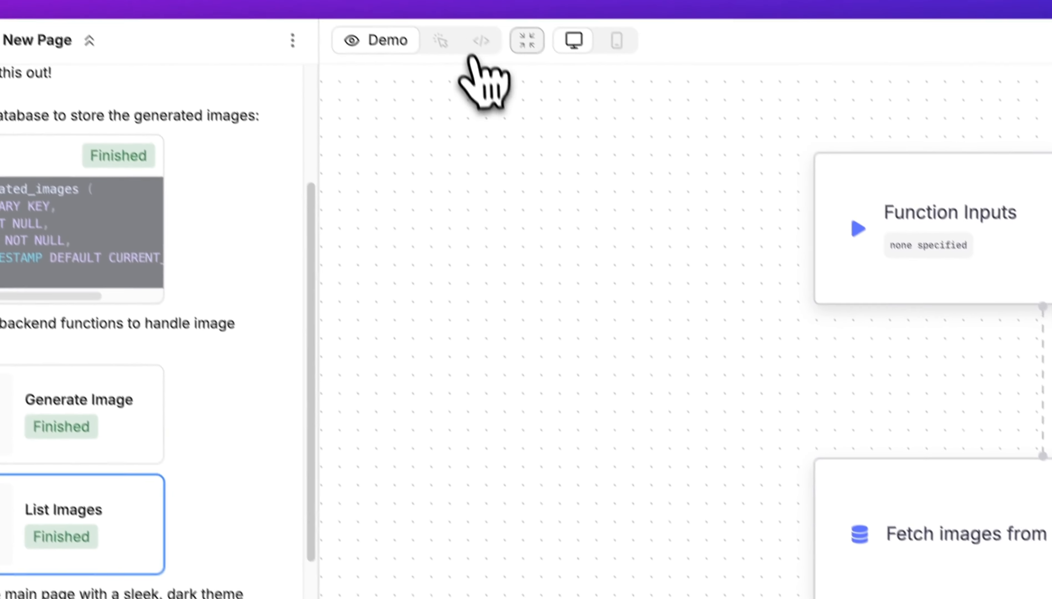
pyautogui.click(498, 67)
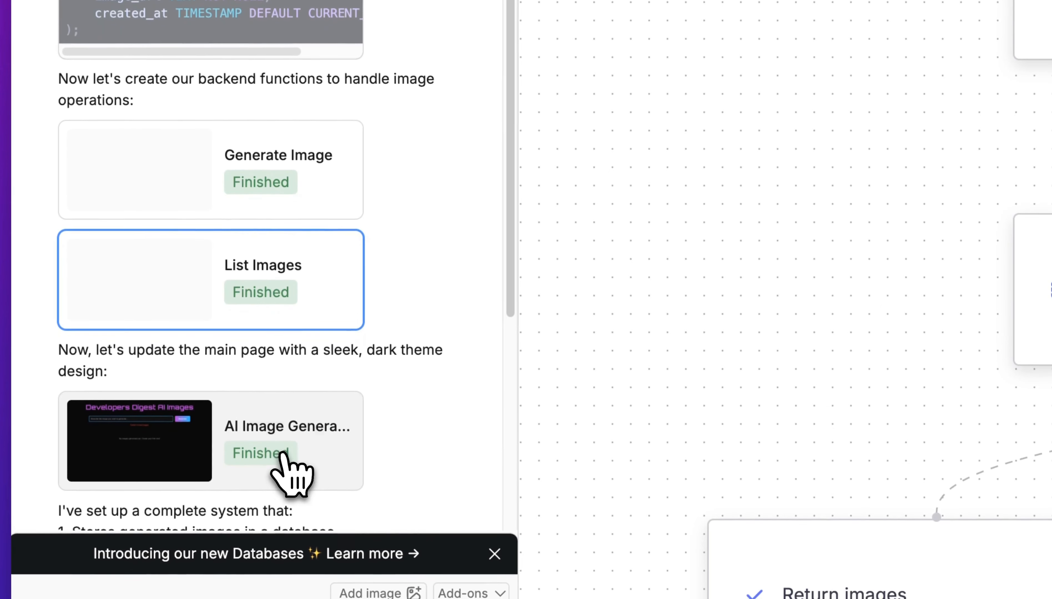
# Open the AI Image Generator page and review its source code.
pyautogui.click(165, 398)
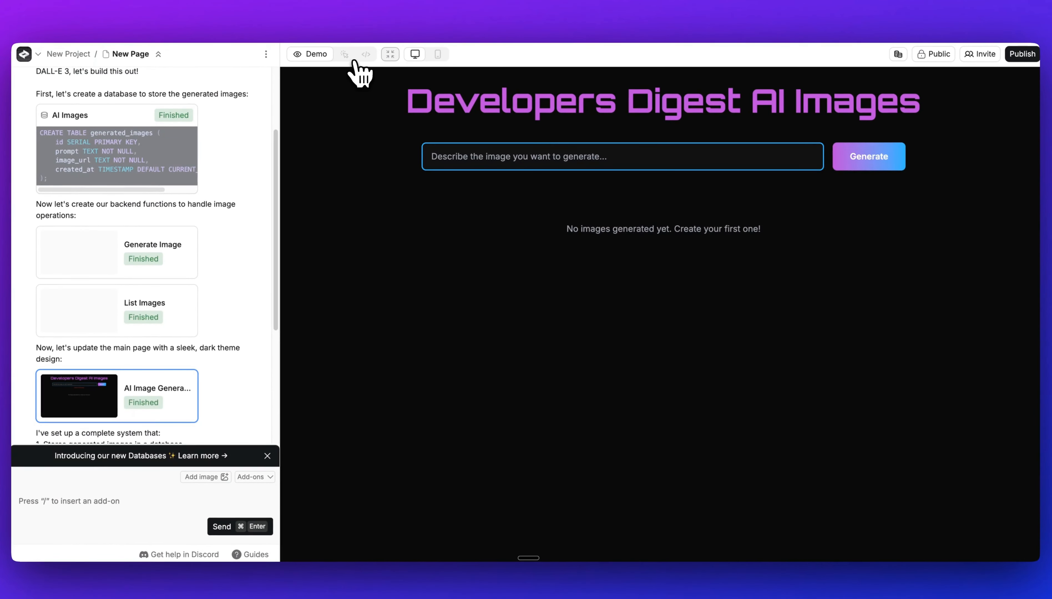
pyautogui.click(365, 54)
pyautogui.scroll(-5, 504, 343)
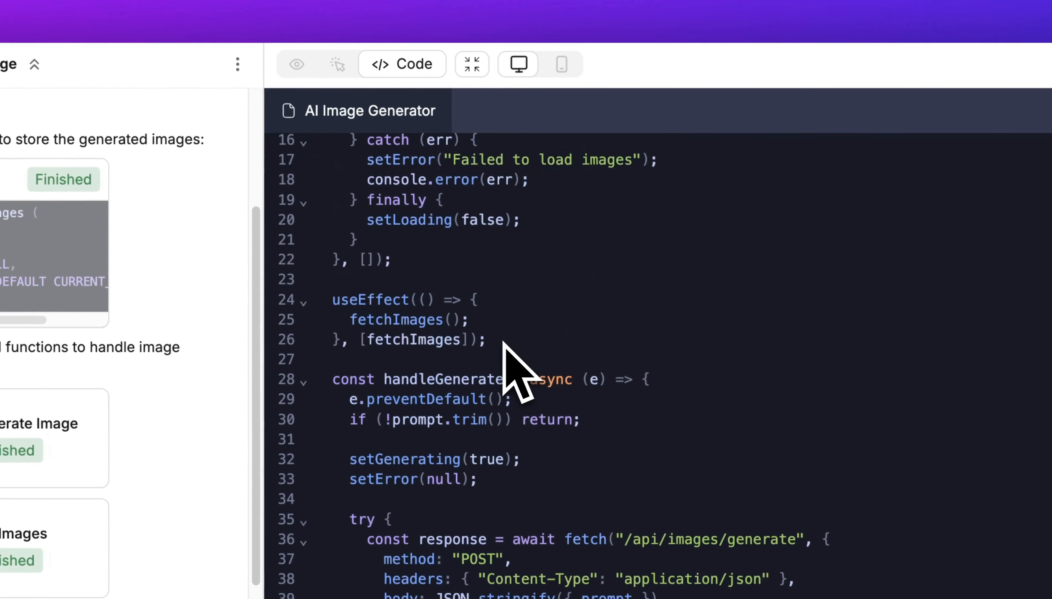
pyautogui.scroll(-5, 504, 343)
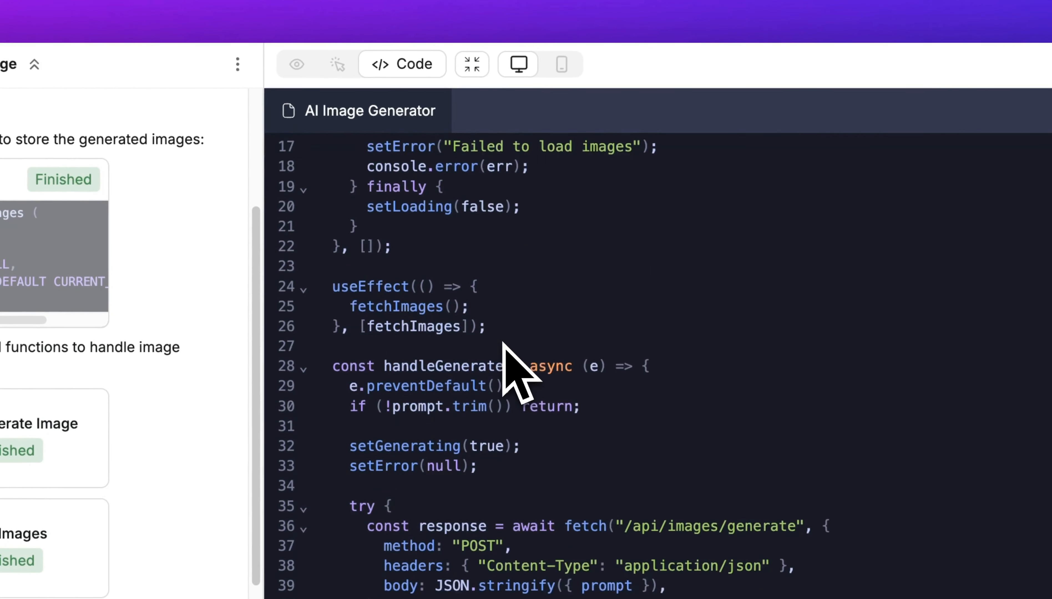
pyautogui.scroll(10, 460, 334)
# Try folding the MainComponent function and adding a blank line below its state declarations.
pyautogui.click(302, 148)
pyautogui.click(301, 151)
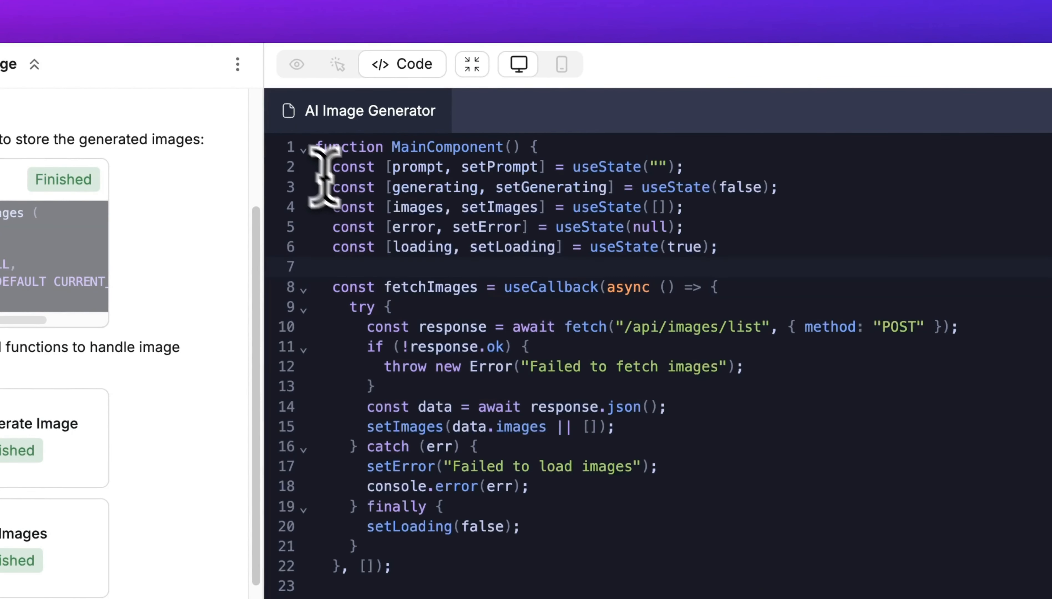
pyautogui.press('Return')
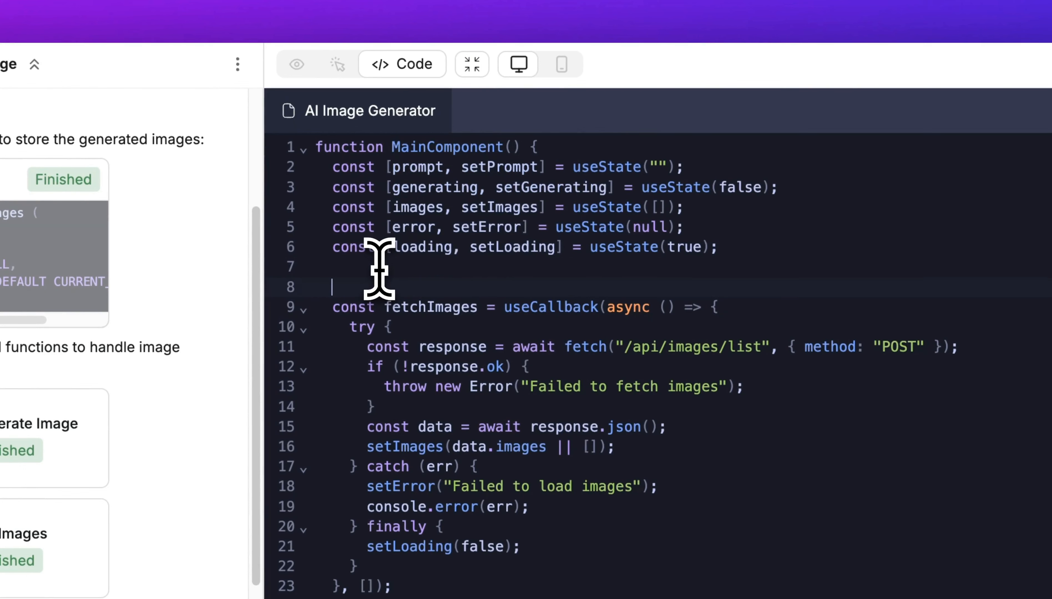
pyautogui.press('BackSpace')
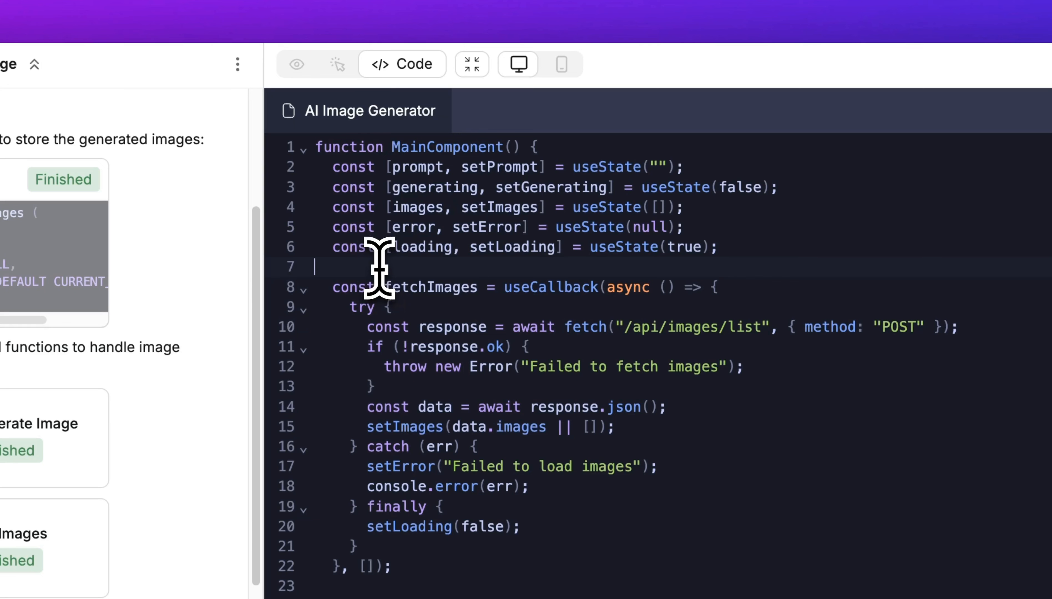
# Change the page's main heading to "Developers Digest Images" directly in the visual preview.
pyautogui.click(294, 67)
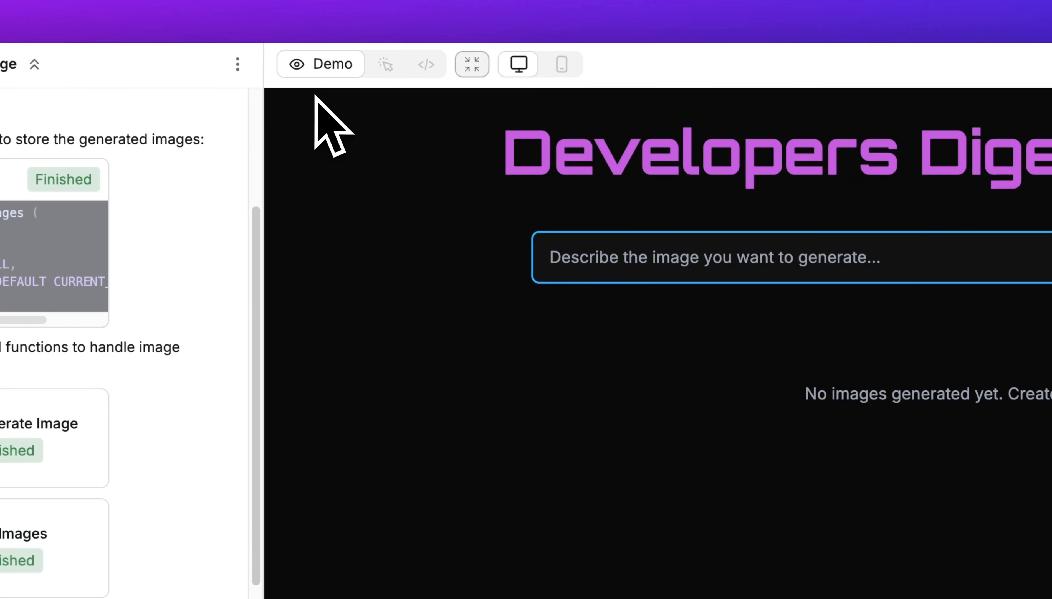
pyautogui.click(387, 70)
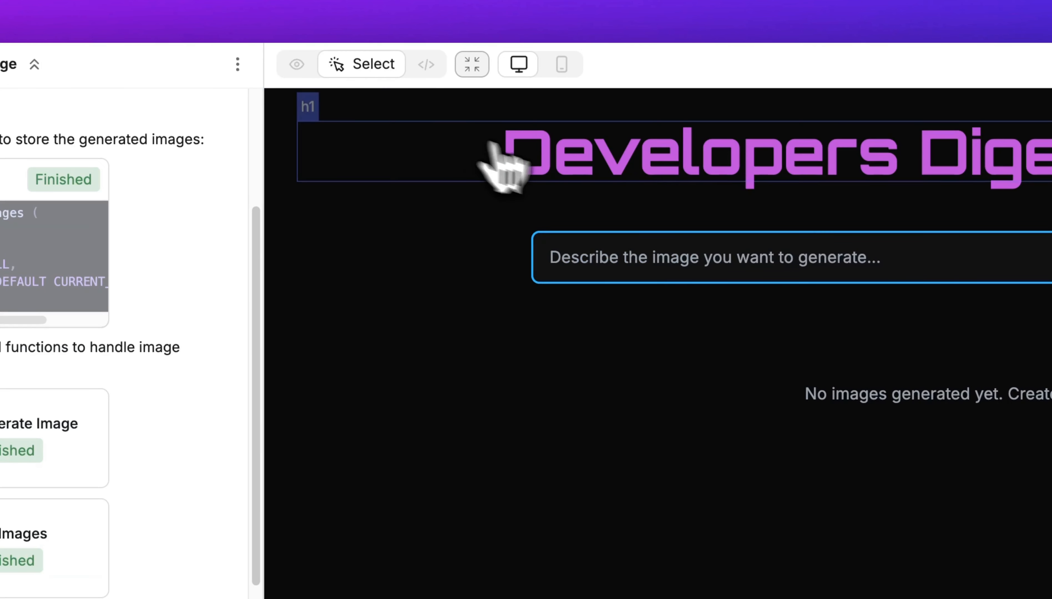
pyautogui.click(651, 180)
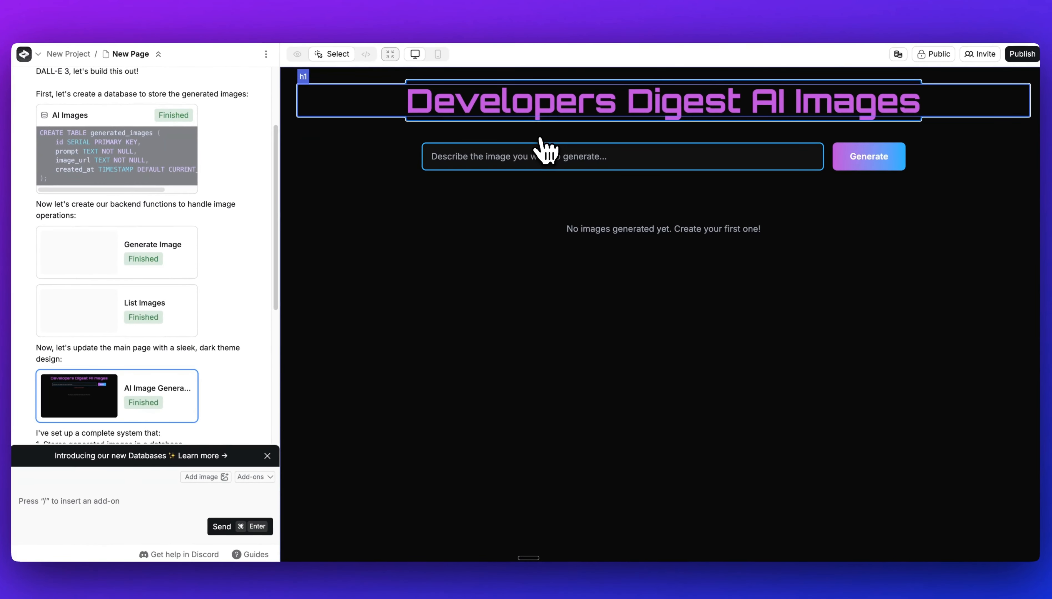
pyautogui.press('BackSpace')
pyautogui.press('BackSpace')
pyautogui.press('BackSpace')
pyautogui.press('Return')
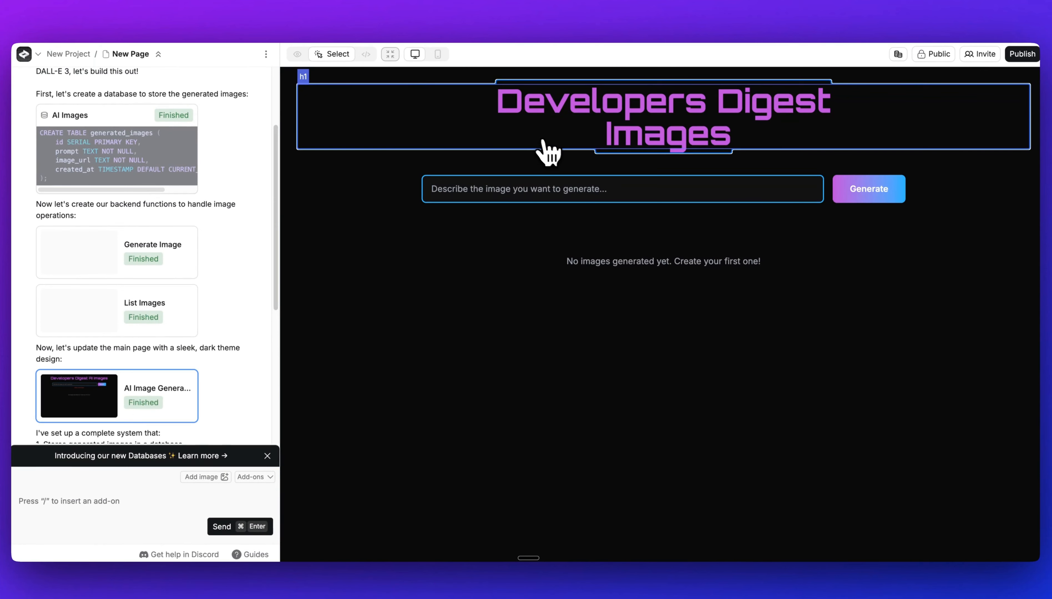
pyautogui.press('BackSpace')
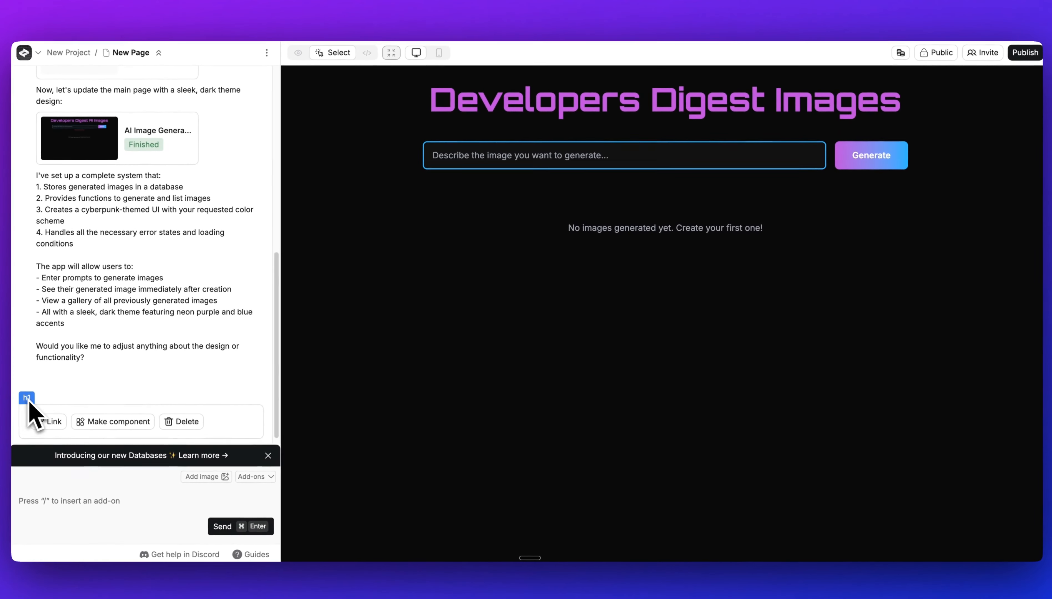
pyautogui.click(183, 423)
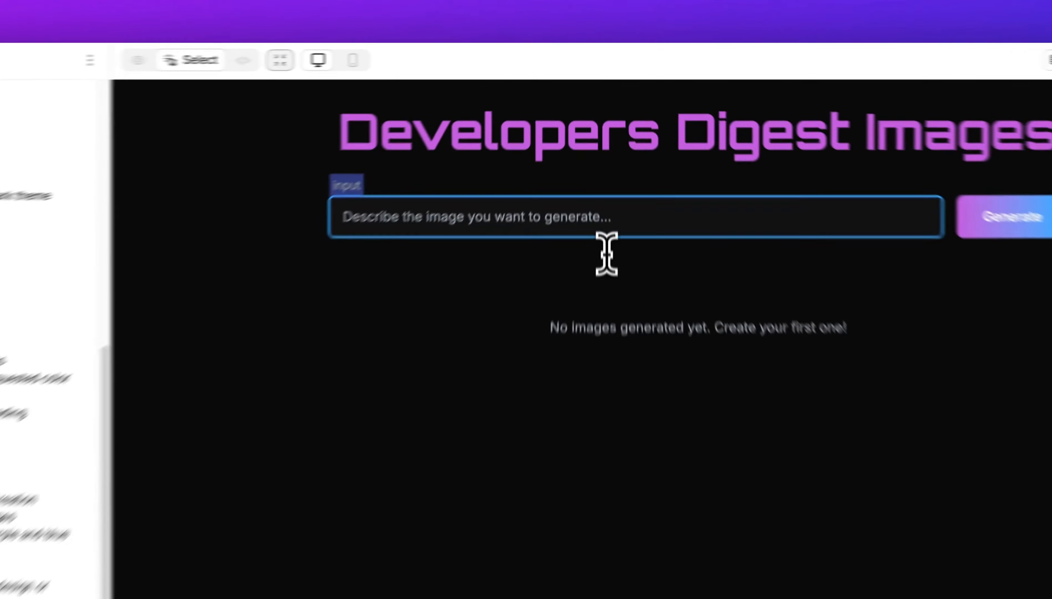
# Generate an image in the demo preview from the prompt "An image of a cat.".
pyautogui.click(298, 54)
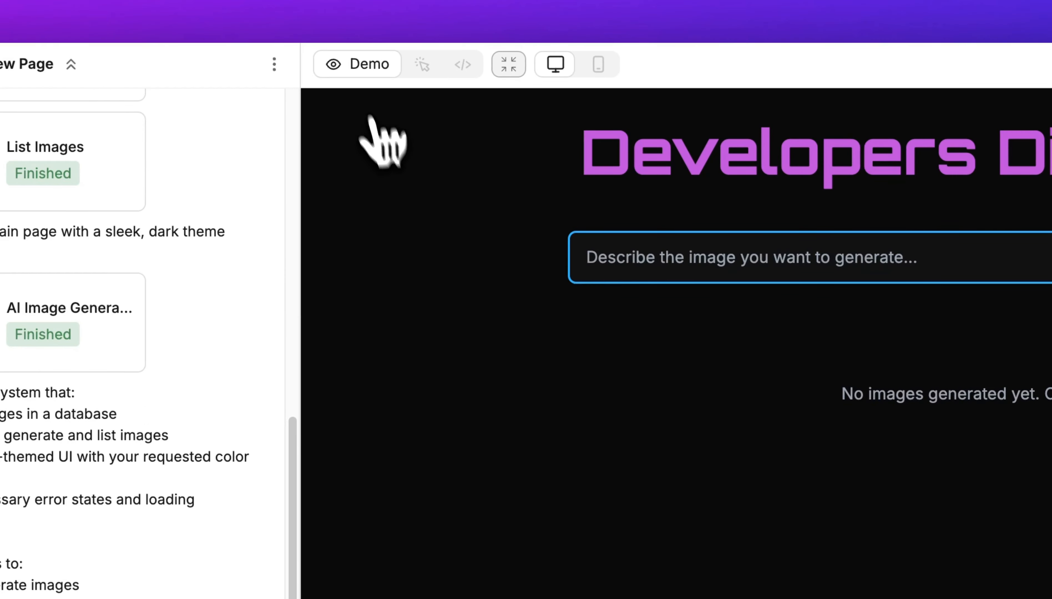
pyautogui.click(675, 261)
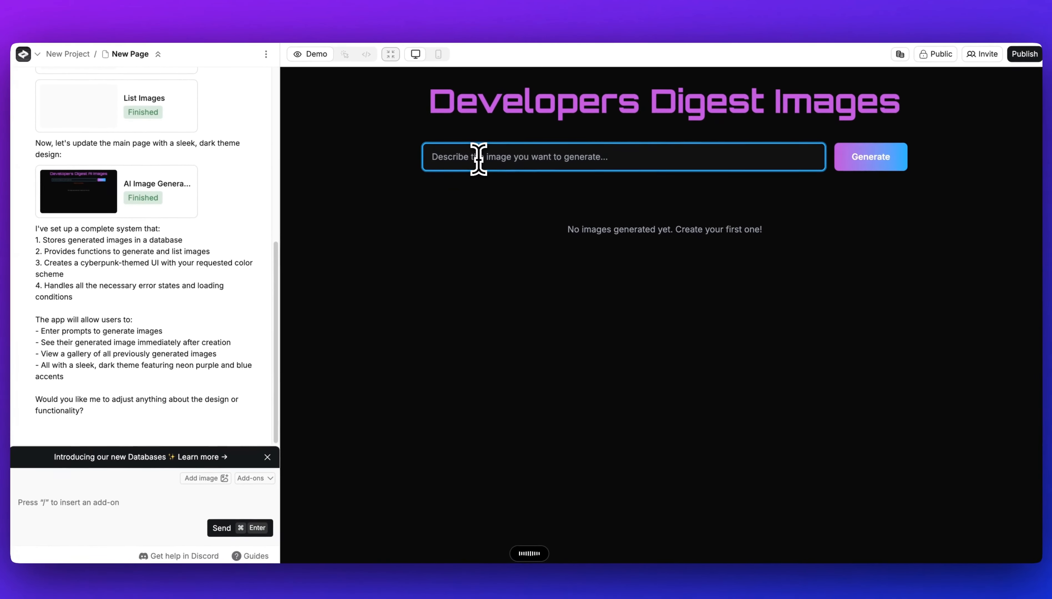
pyautogui.write('An image of a cat.')
pyautogui.click(864, 163)
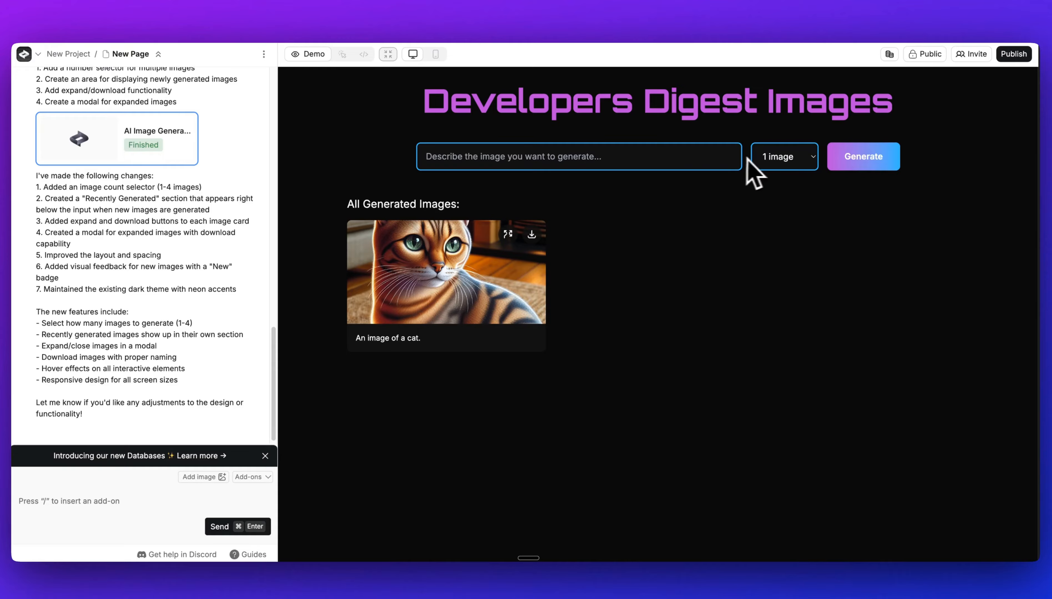
# Check the image count choices in the preview and view the updated page's code.
pyautogui.click(770, 155)
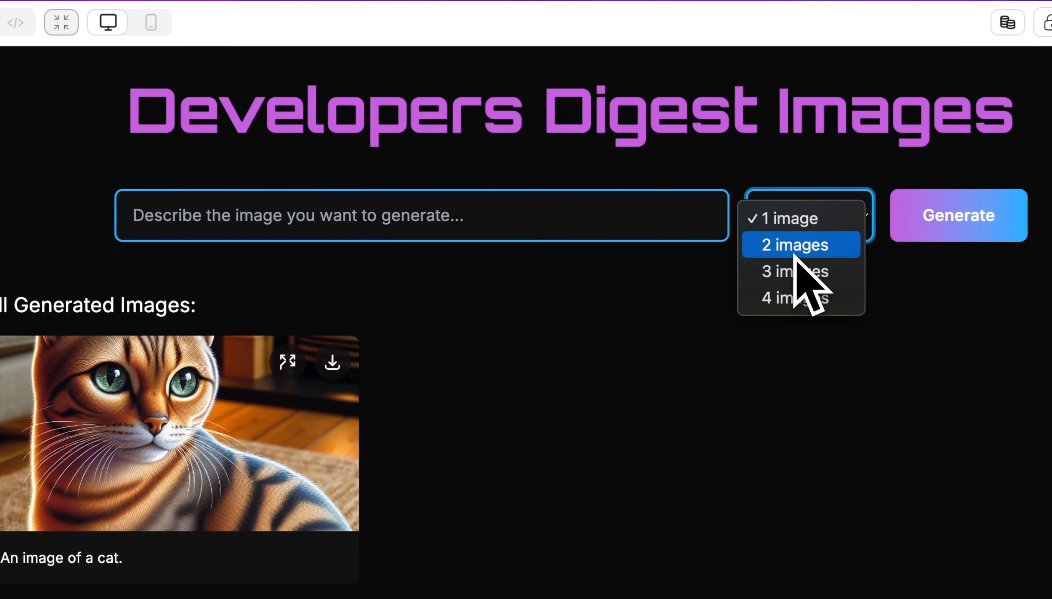
pyautogui.click(796, 250)
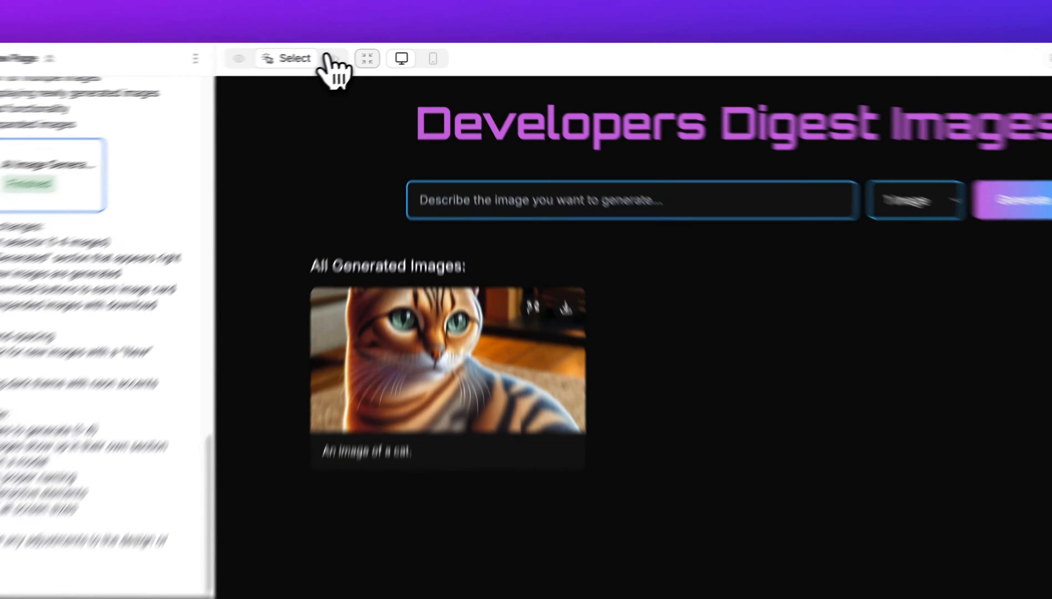
pyautogui.click(364, 54)
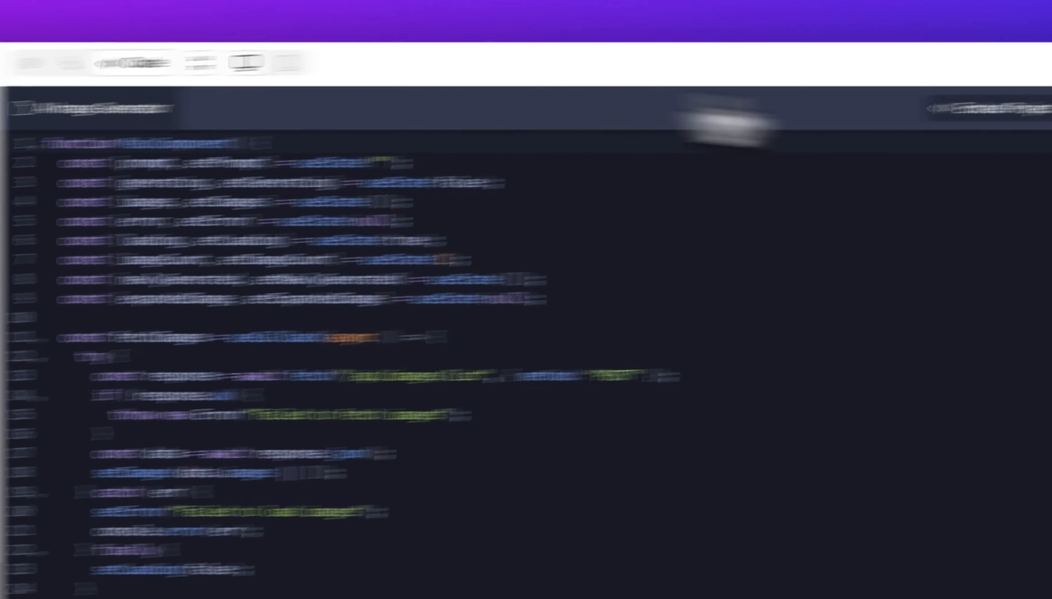
pyautogui.click(760, 67)
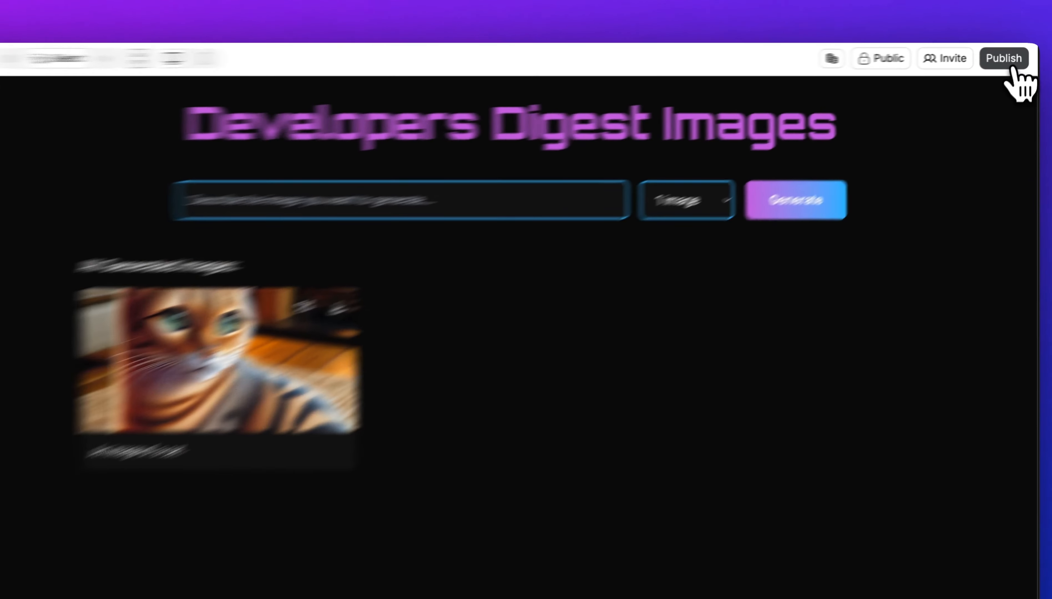
# Publish the project under the subdomain developers-digest-image.
pyautogui.click(1014, 55)
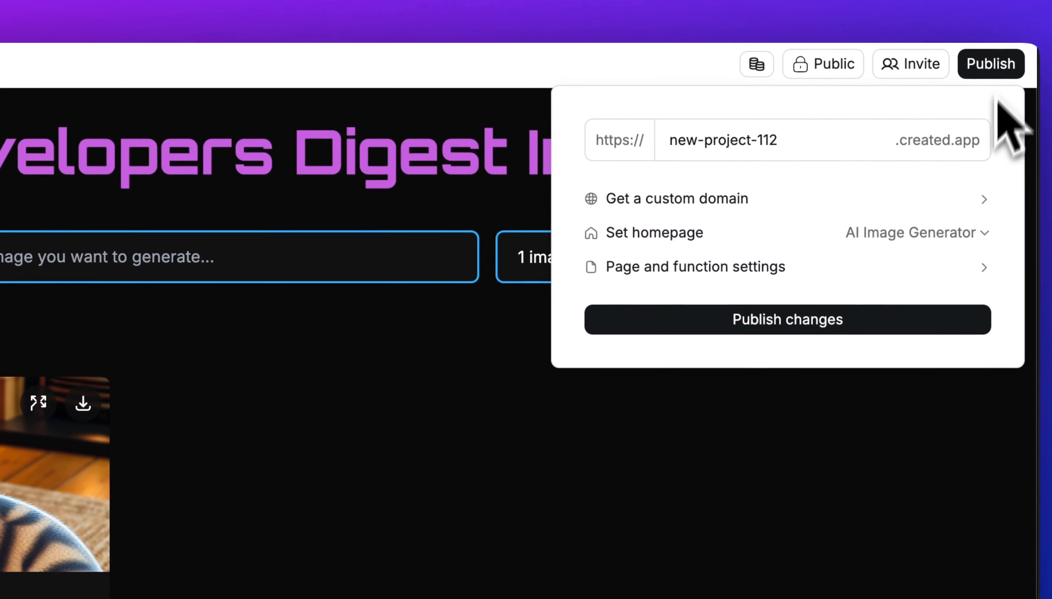
pyautogui.moveTo(803, 149); pyautogui.dragTo(650, 146)
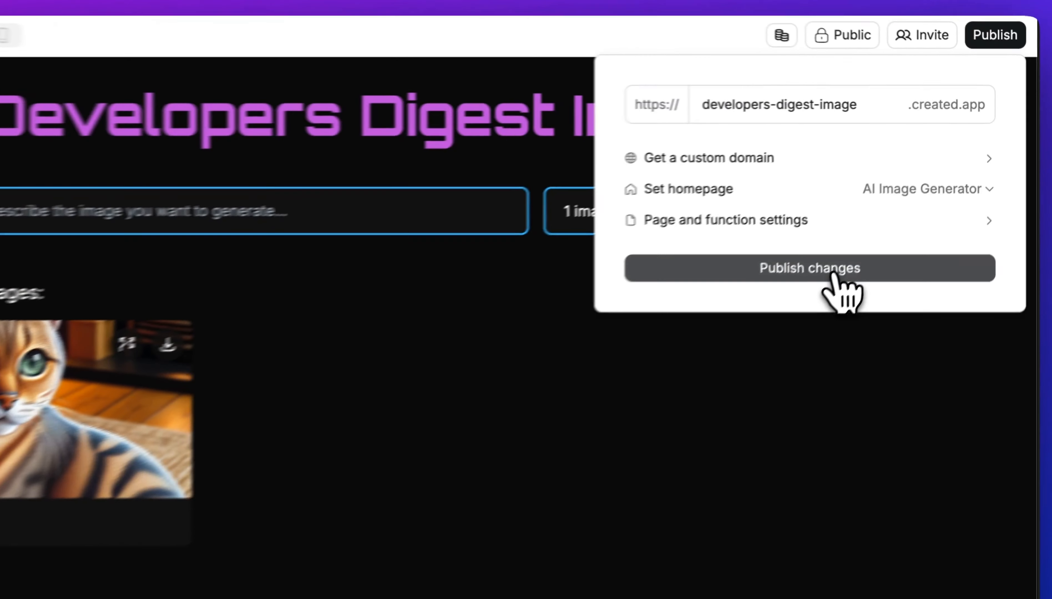
pyautogui.click(919, 190)
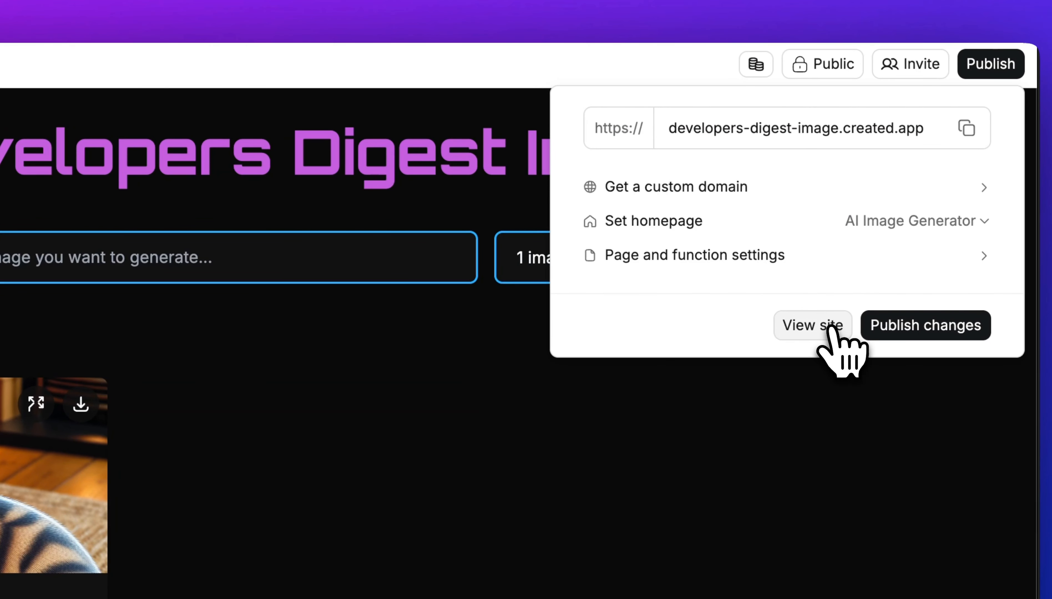
# Open the published site and check its developers-digest-image web address.
pyautogui.click(830, 328)
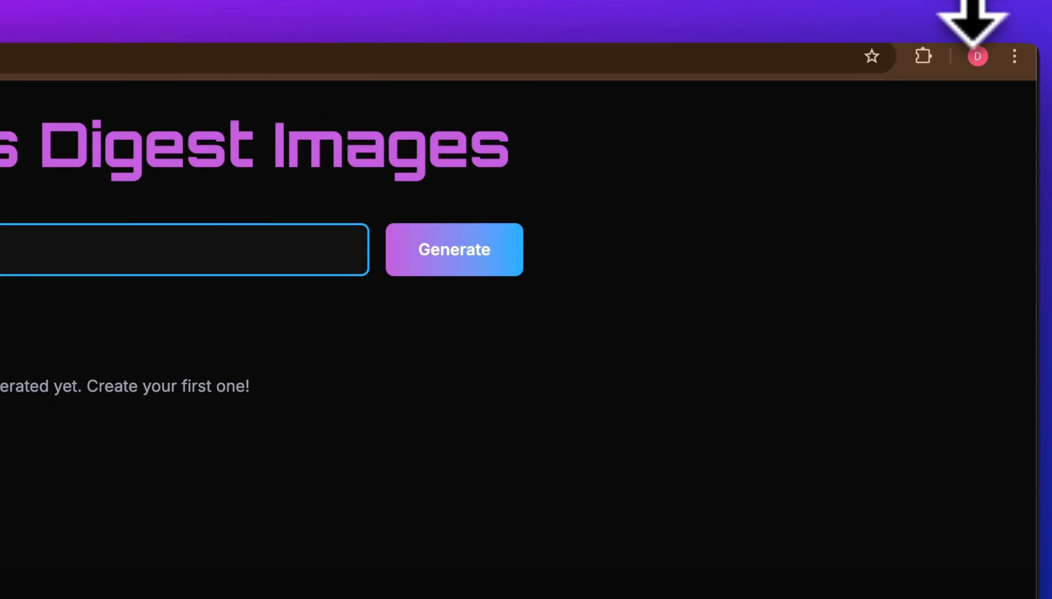
pyautogui.moveTo(213, 63); pyautogui.dragTo(383, 64)
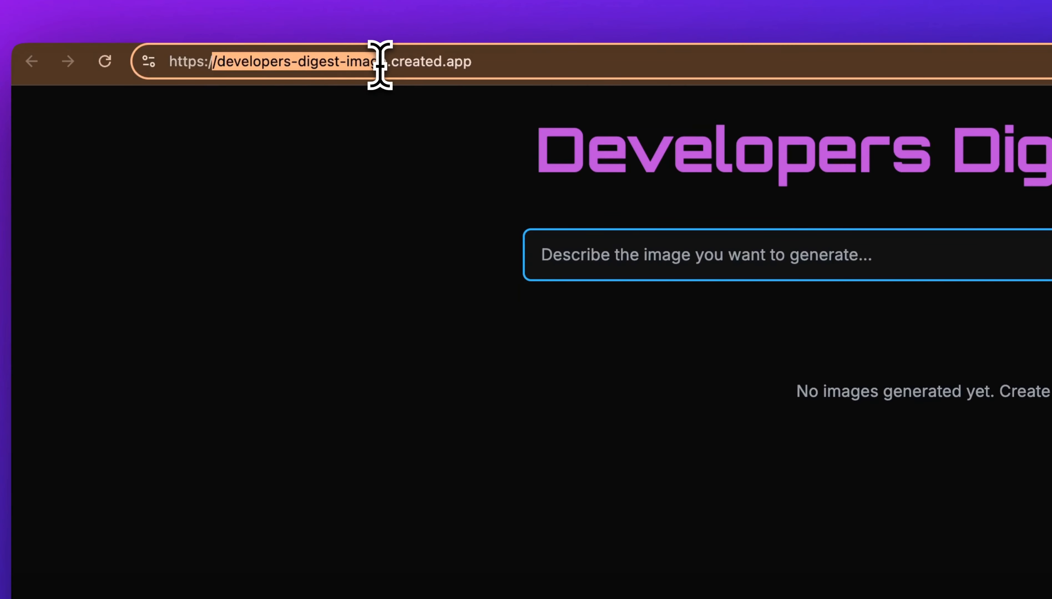
pyautogui.click(425, 129)
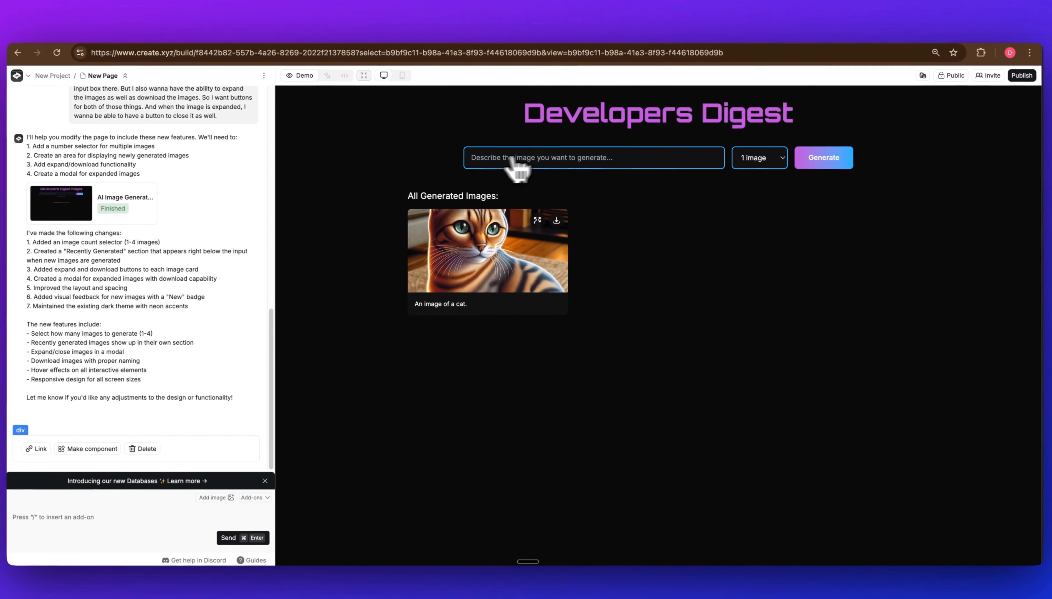
# Republish the project with the latest page changes to developers-digest-image.created.app.
pyautogui.click(1019, 76)
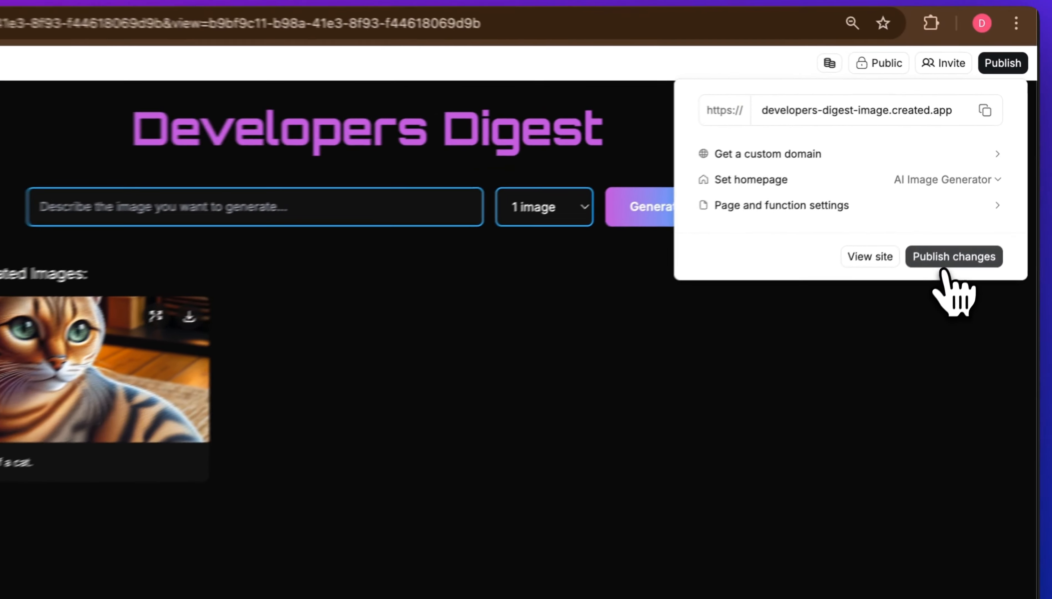
pyautogui.click(944, 267)
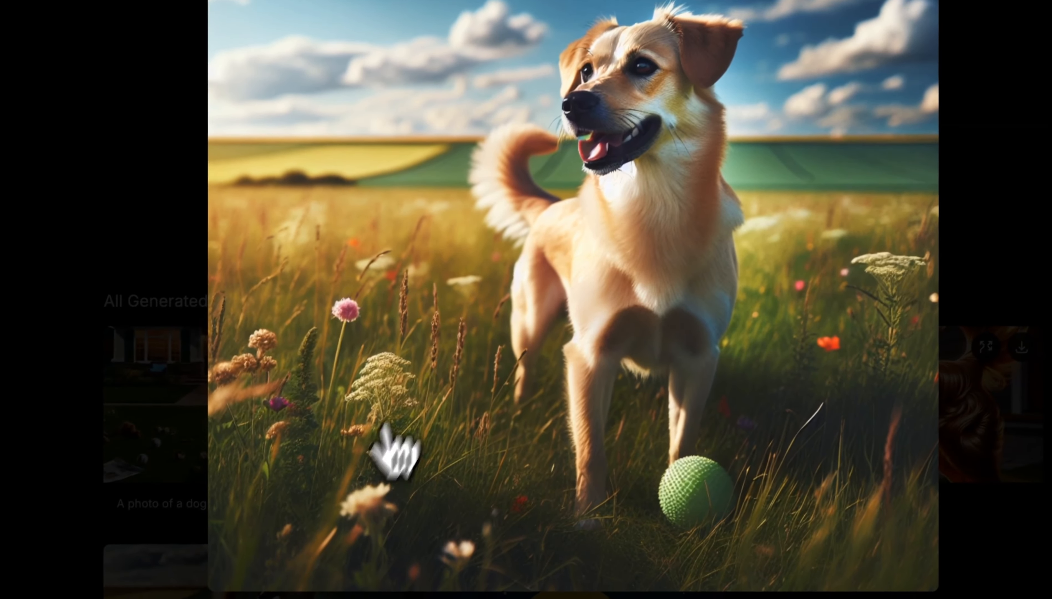
# Close the enlarged dog photos and look through the image galleries on the published site.
pyautogui.click(748, 115)
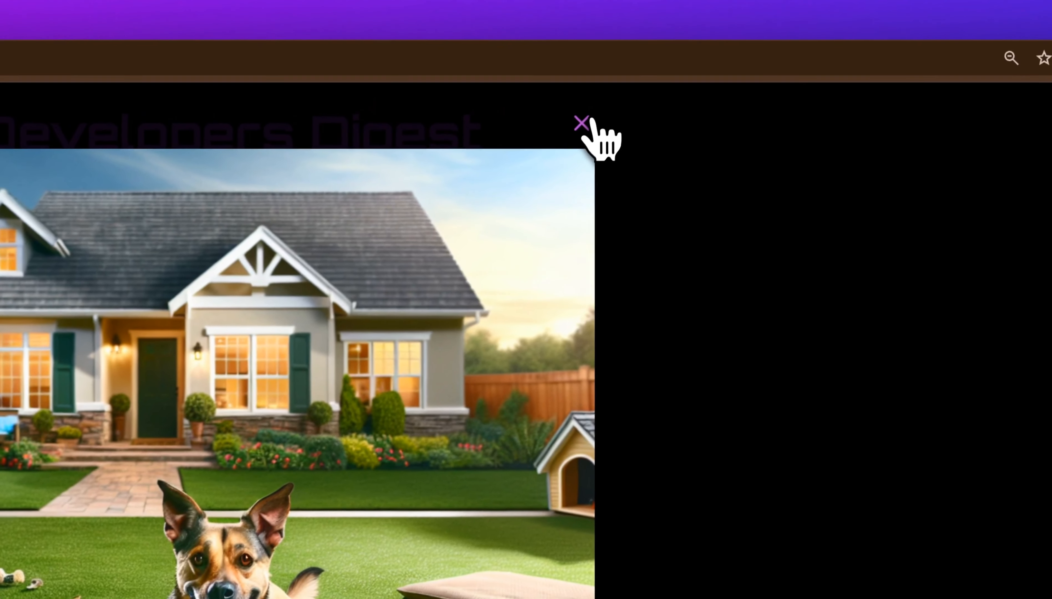
pyautogui.click(749, 116)
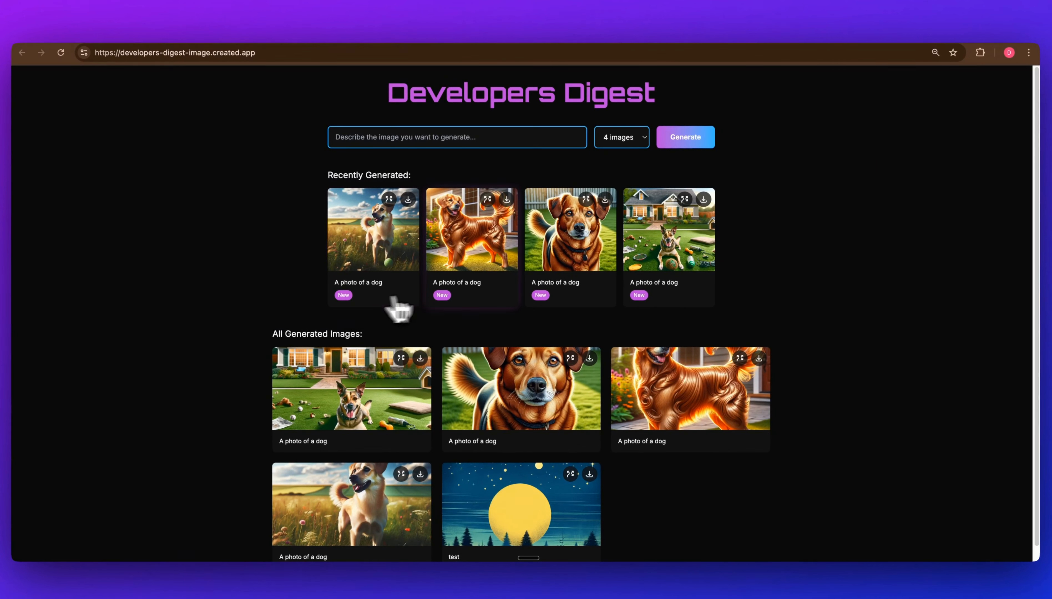
pyautogui.scroll(-1, 458, 382)
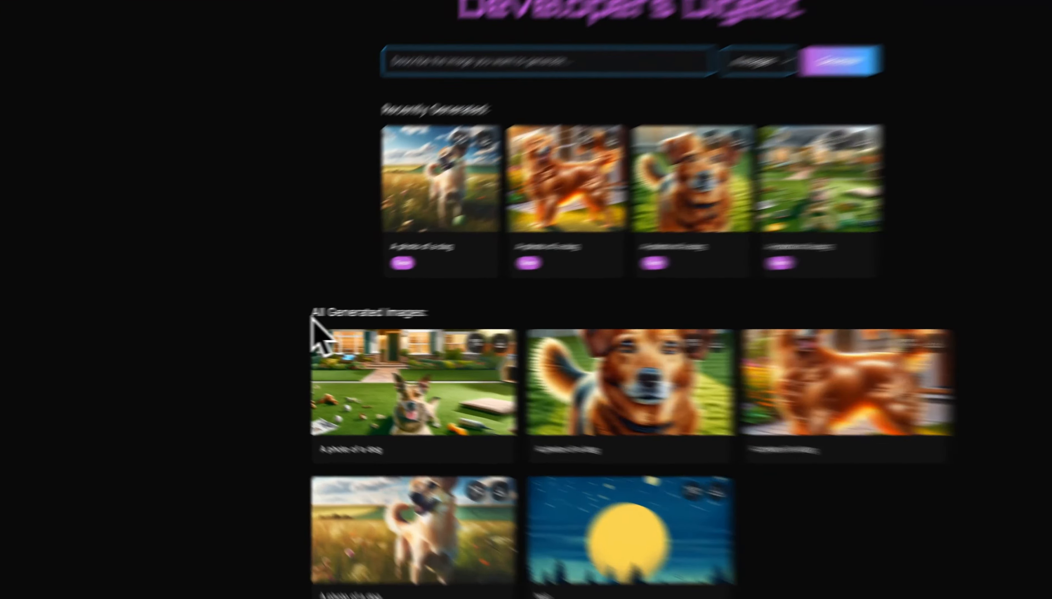
# Look at the All Generated Images section on the published site, and open the project's AI Images database.
pyautogui.moveTo(312, 316); pyautogui.dragTo(429, 314)
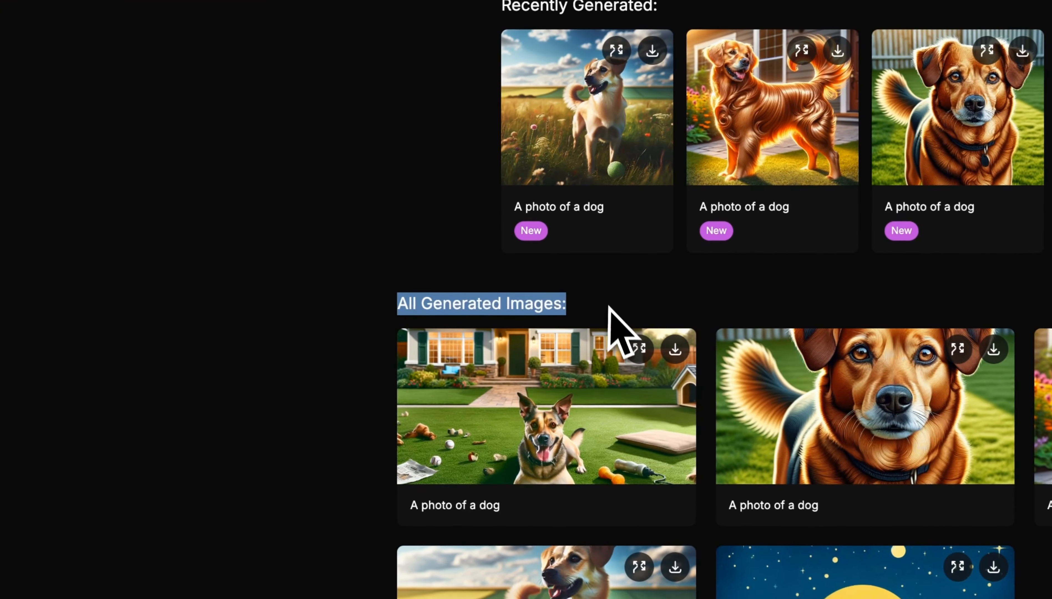
pyautogui.click(457, 316)
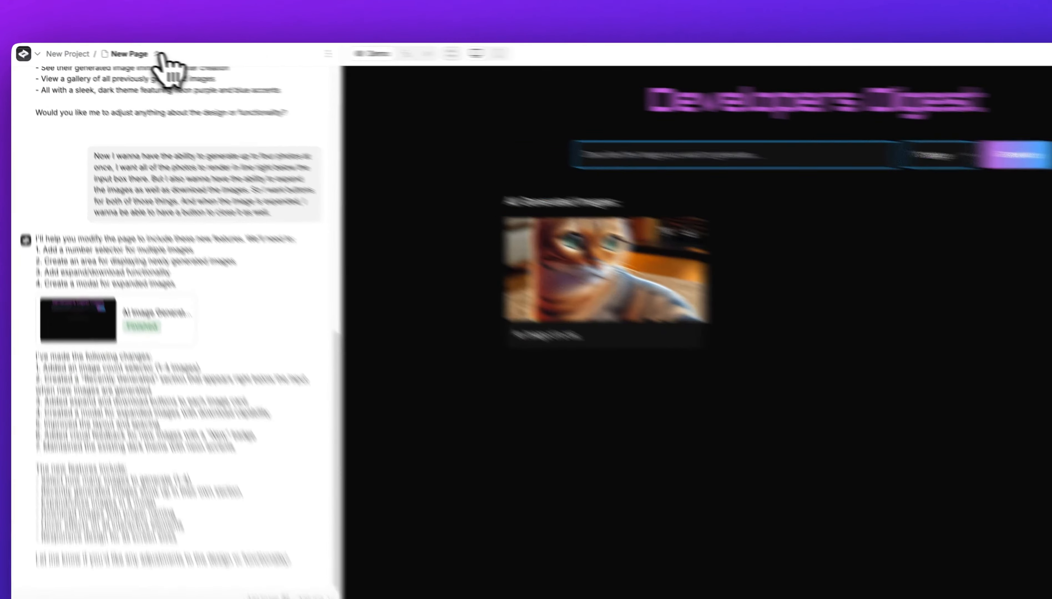
pyautogui.click(129, 51)
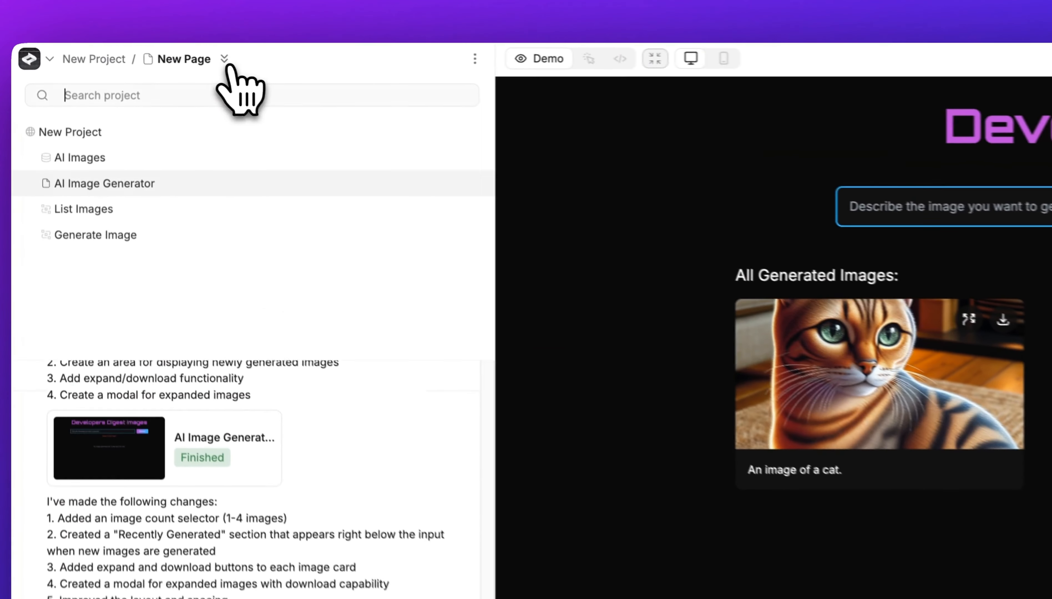
pyautogui.click(94, 162)
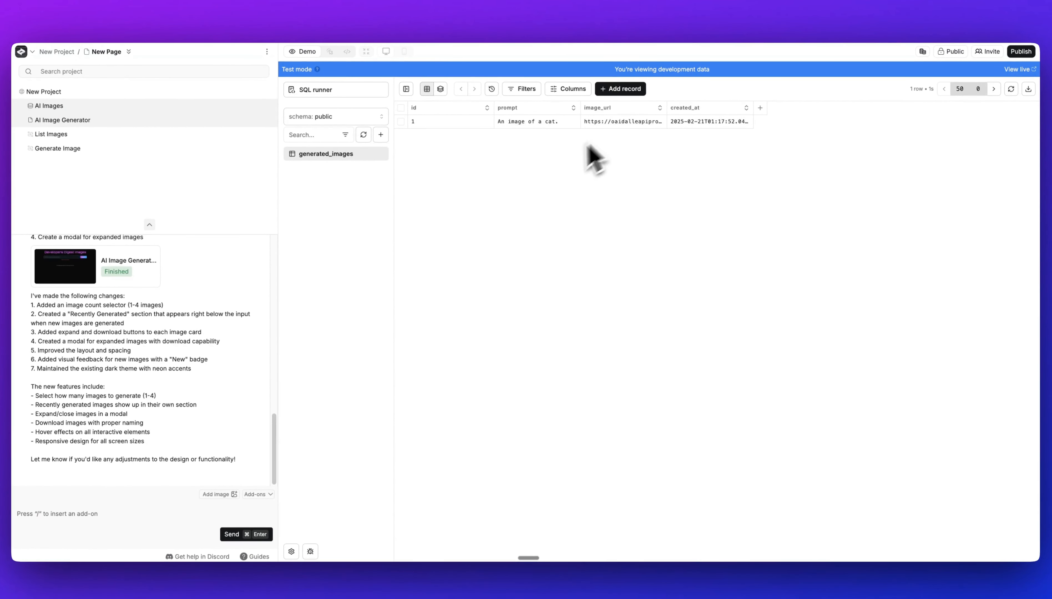
# Add User Accounts to the project, read through the sign in, sign up and logout page summary, and continue building.
pyautogui.click(26, 52)
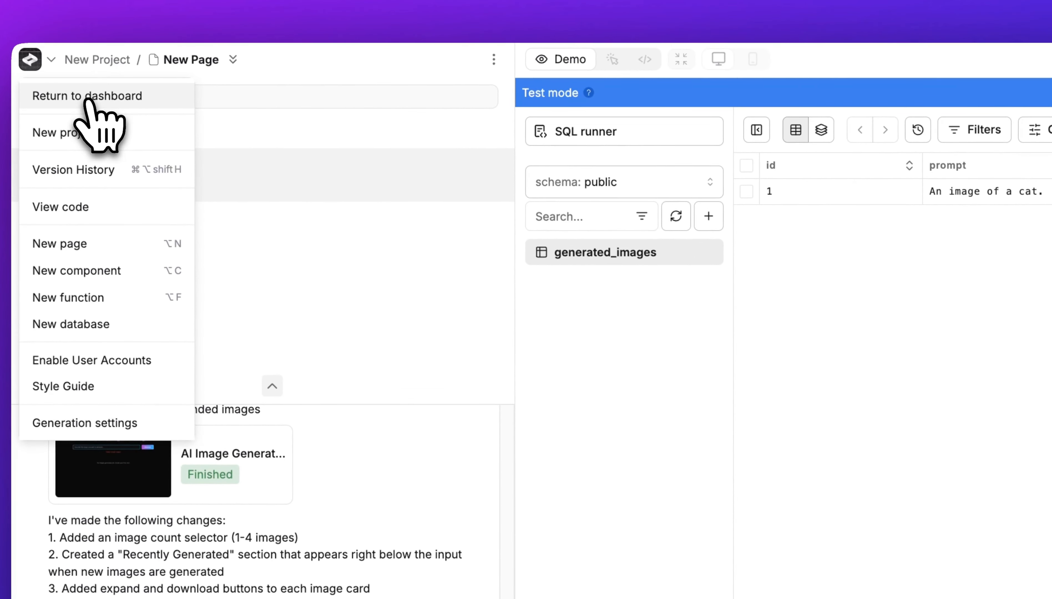
pyautogui.click(125, 360)
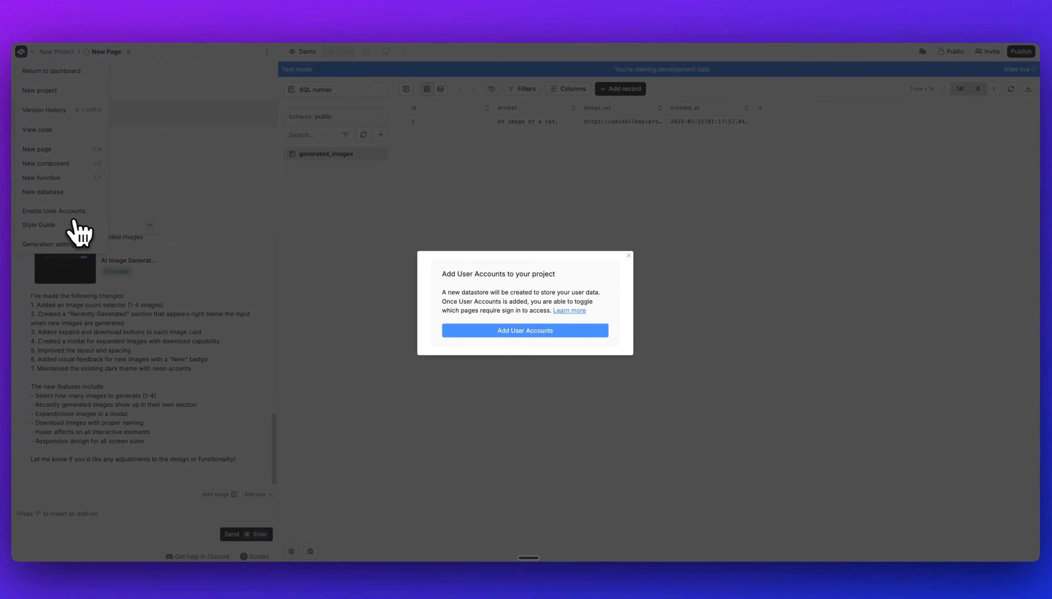
pyautogui.click(479, 333)
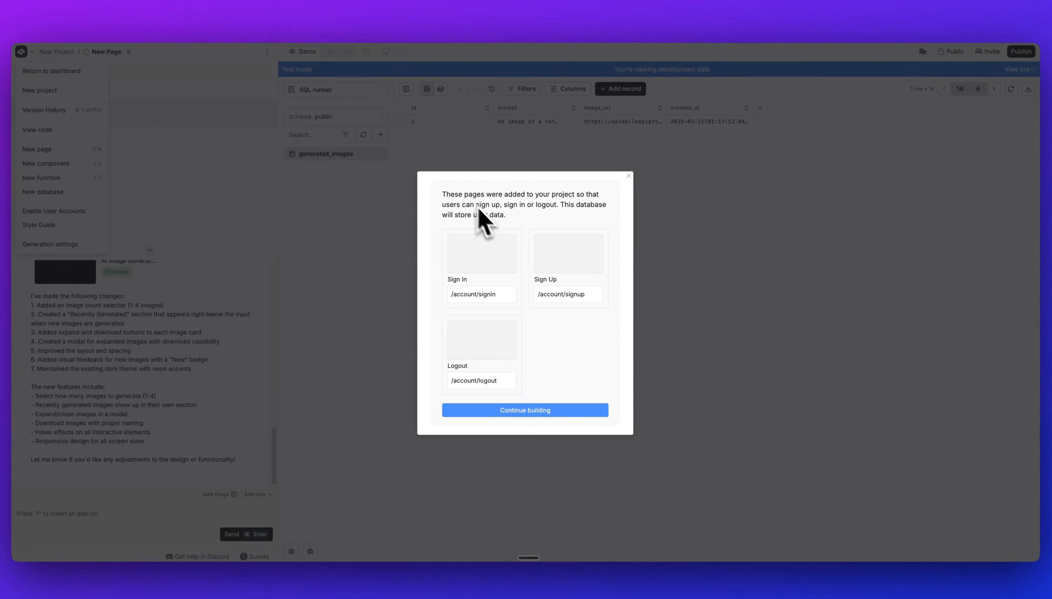
pyautogui.moveTo(442, 195); pyautogui.dragTo(505, 196)
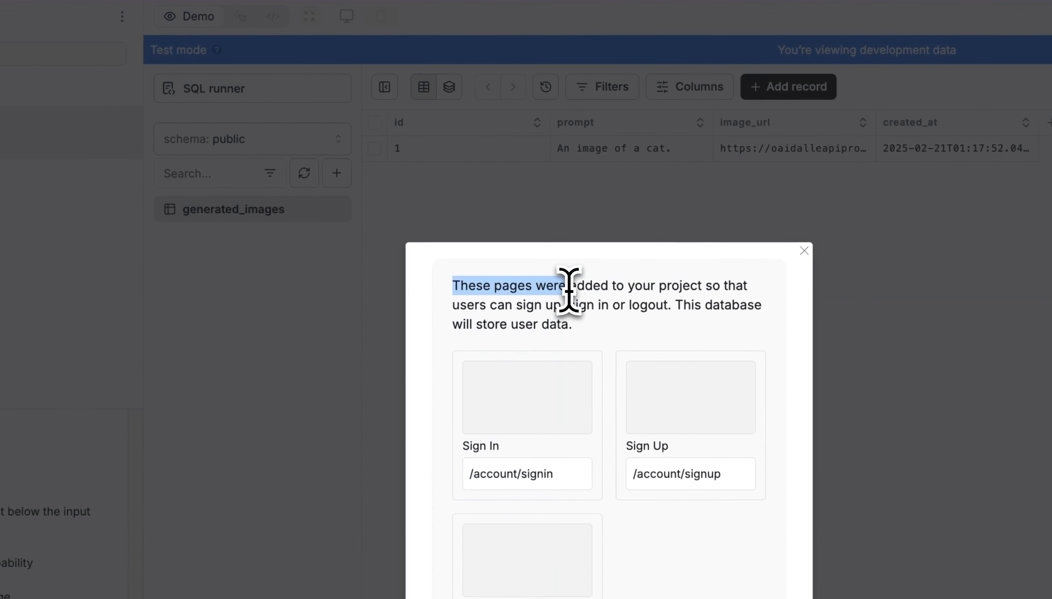
pyautogui.moveTo(577, 290); pyautogui.dragTo(588, 303)
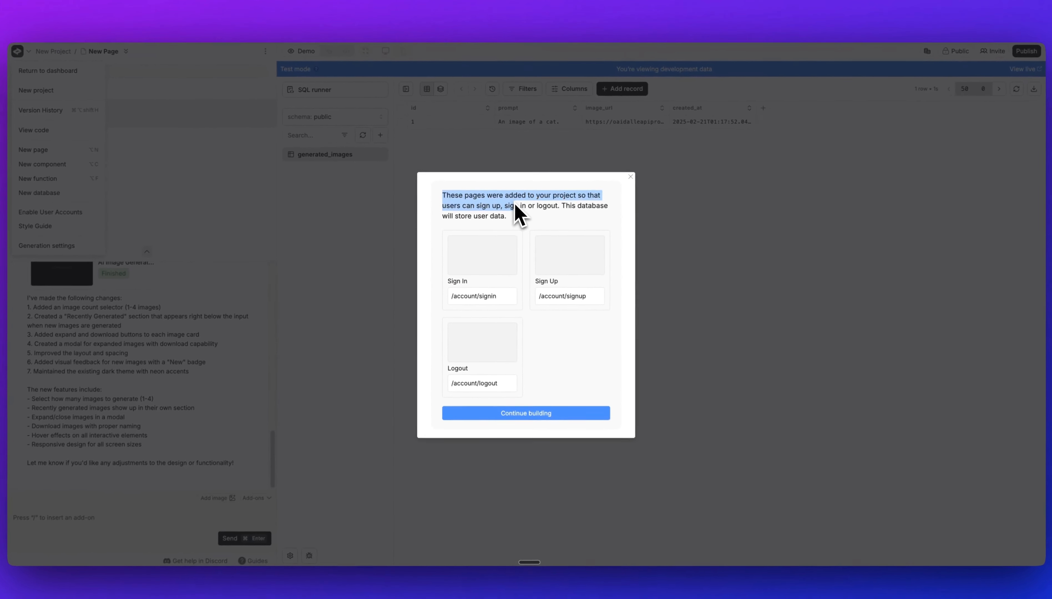
pyautogui.moveTo(515, 205); pyautogui.dragTo(523, 220)
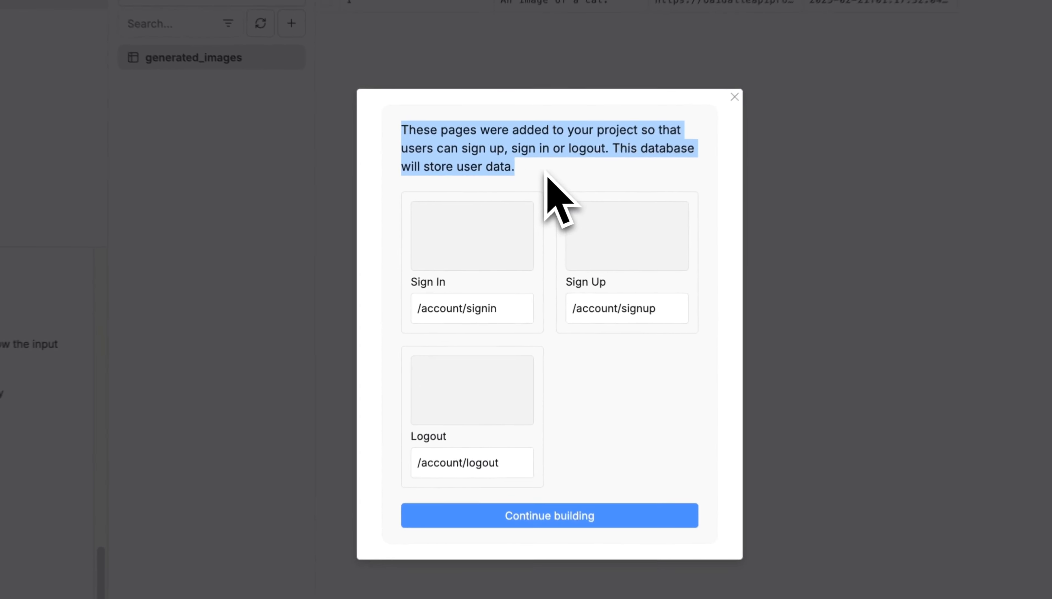
pyautogui.moveTo(403, 132); pyautogui.dragTo(575, 236)
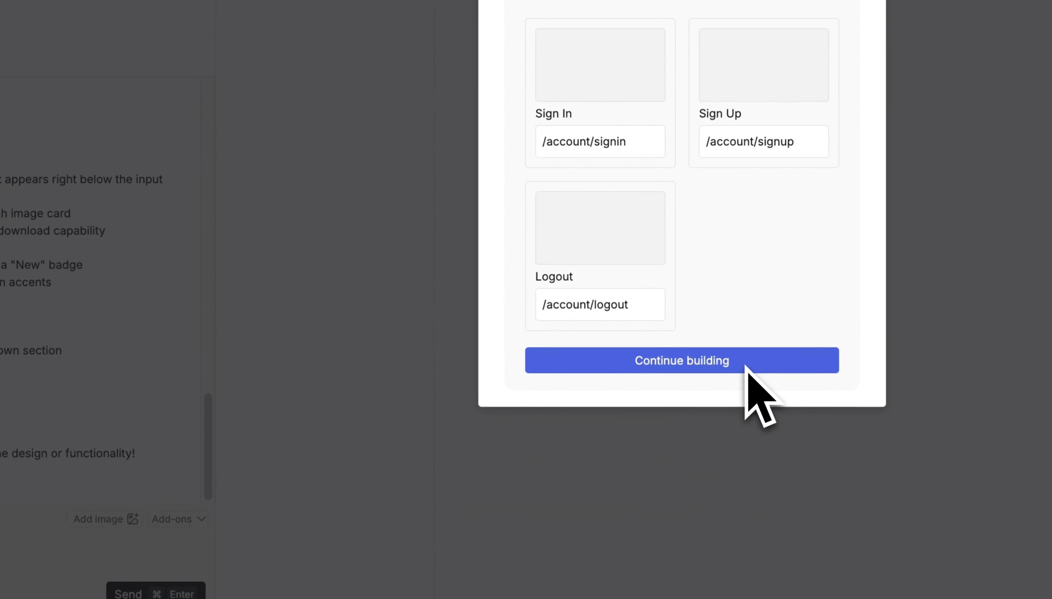
pyautogui.click(709, 362)
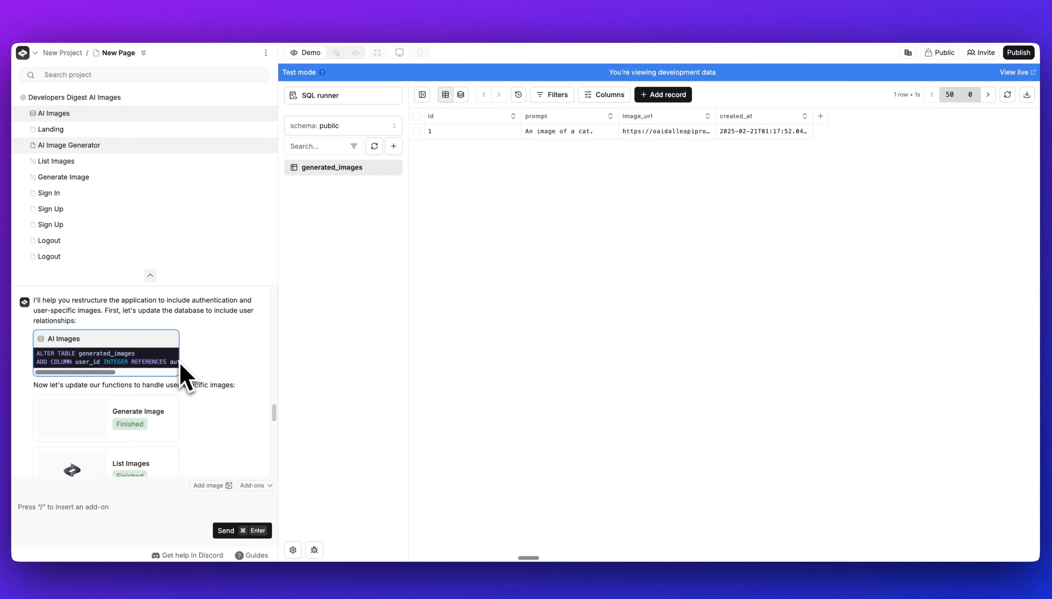
# Review the user_id database change and the code of the updated Generate Image and List Images functions.
pyautogui.moveTo(70, 373); pyautogui.dragTo(115, 374)
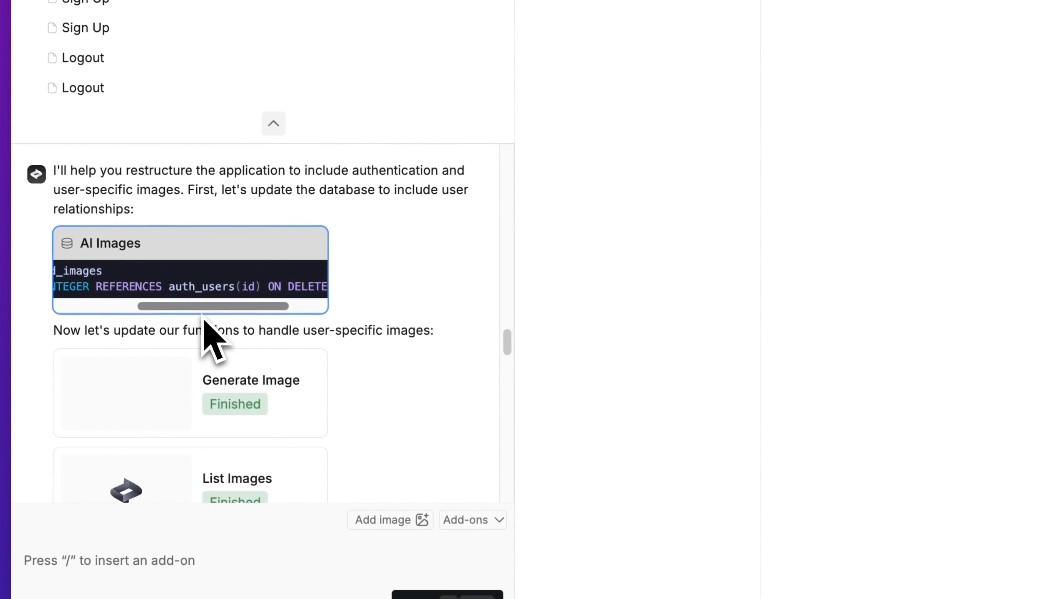
pyautogui.scroll(-2, 207, 340)
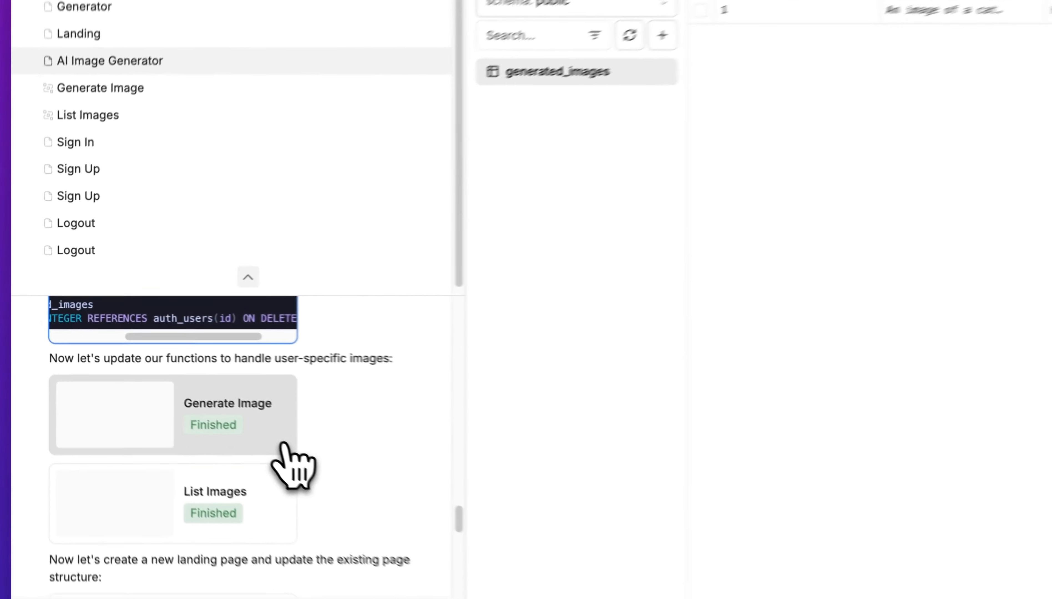
pyautogui.click(313, 426)
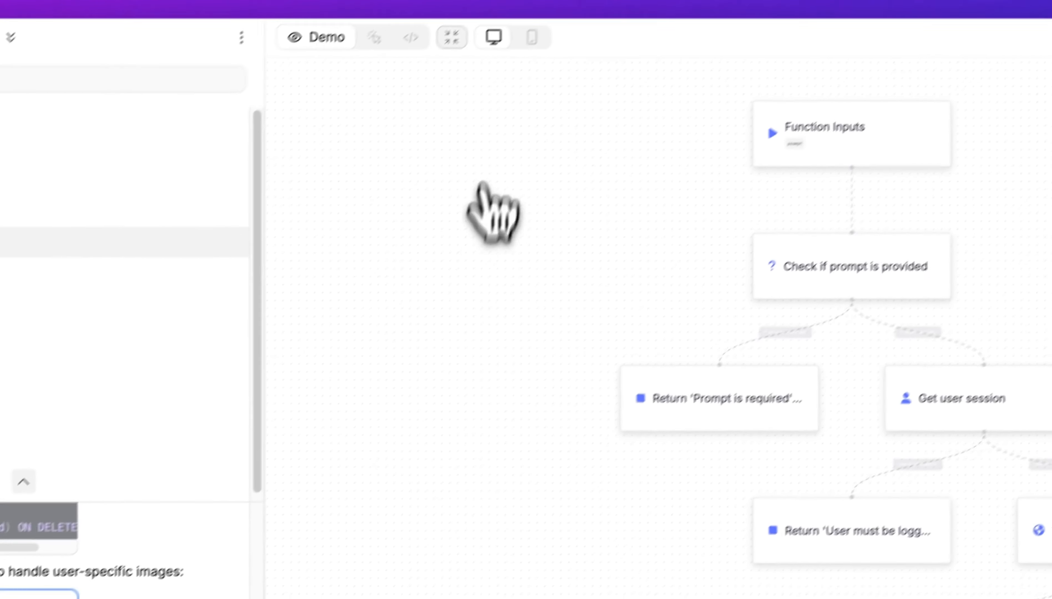
pyautogui.click(388, 59)
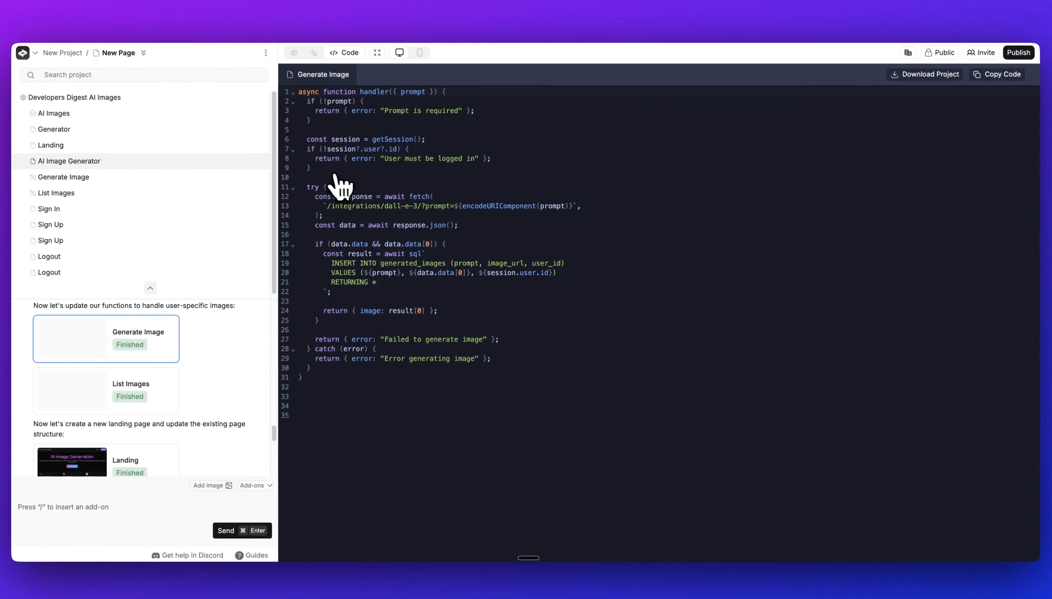
pyautogui.click(165, 400)
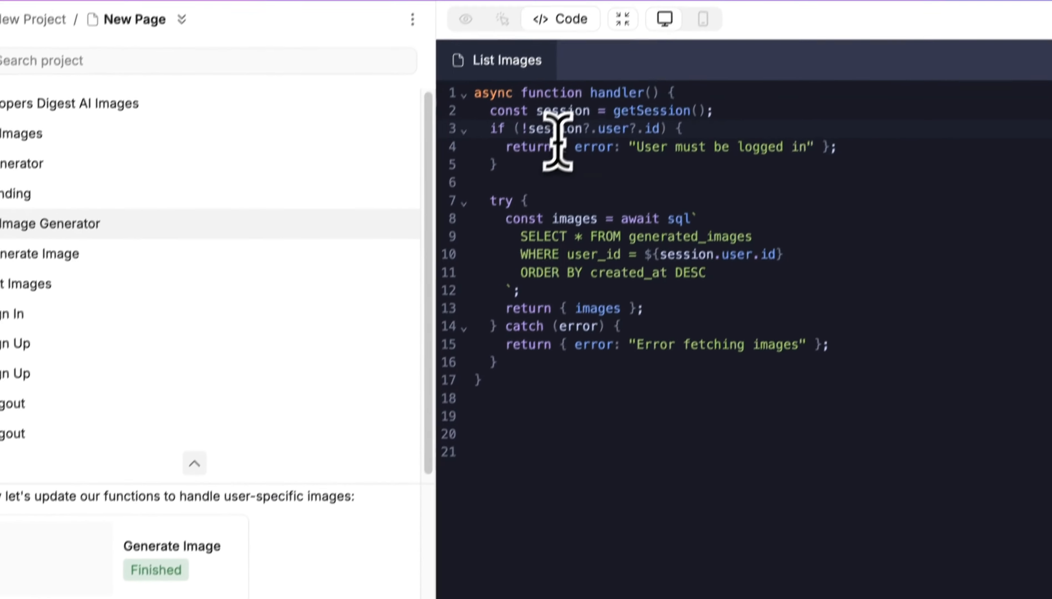
pyautogui.moveTo(514, 163); pyautogui.dragTo(482, 117)
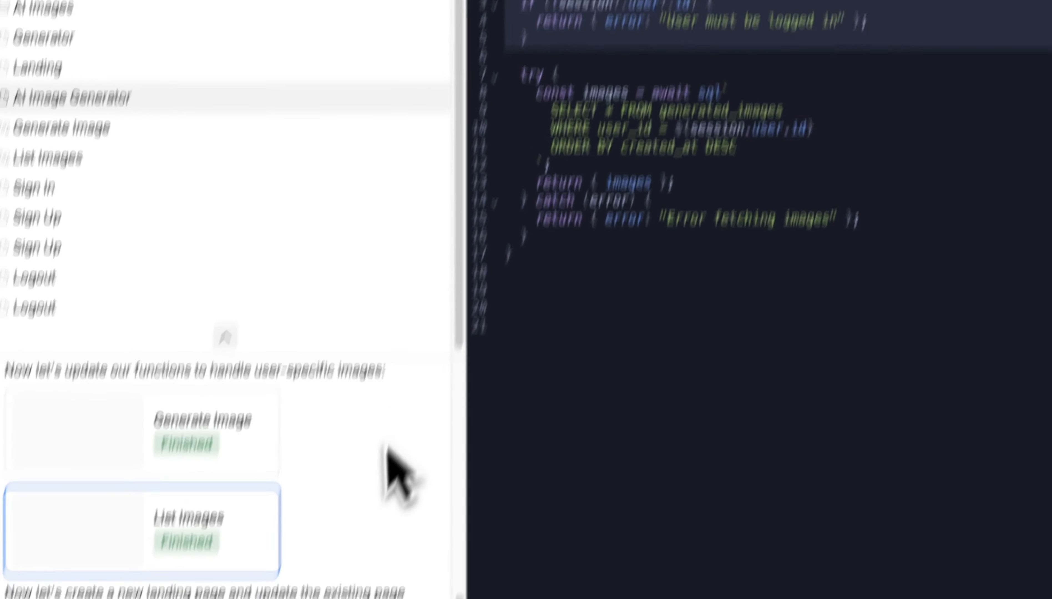
# Open the new Landing page and compare it with the AI Image Generator page.
pyautogui.scroll(-2, 409, 447)
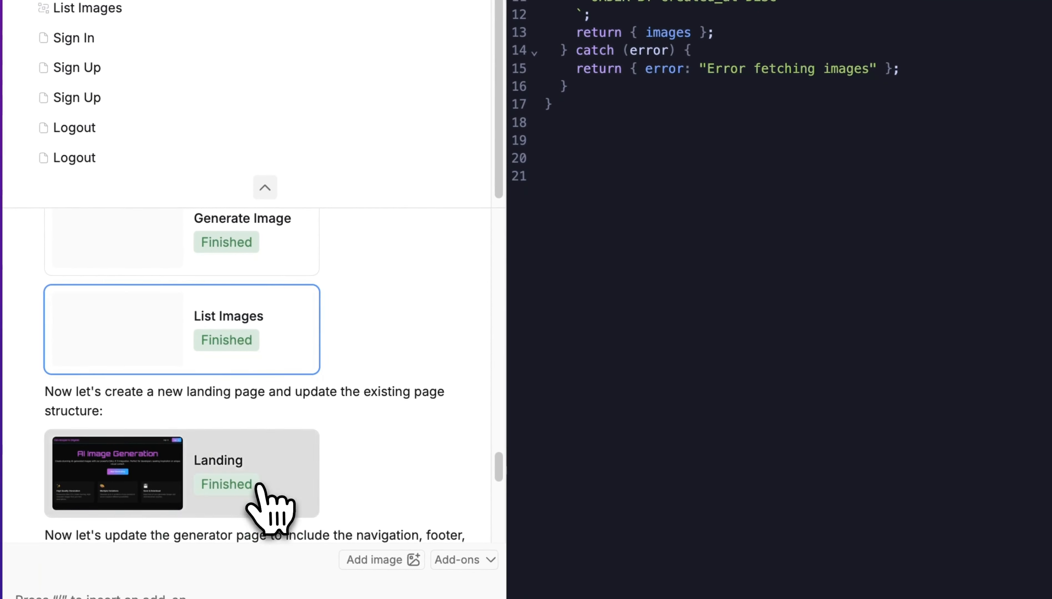
pyautogui.click(253, 503)
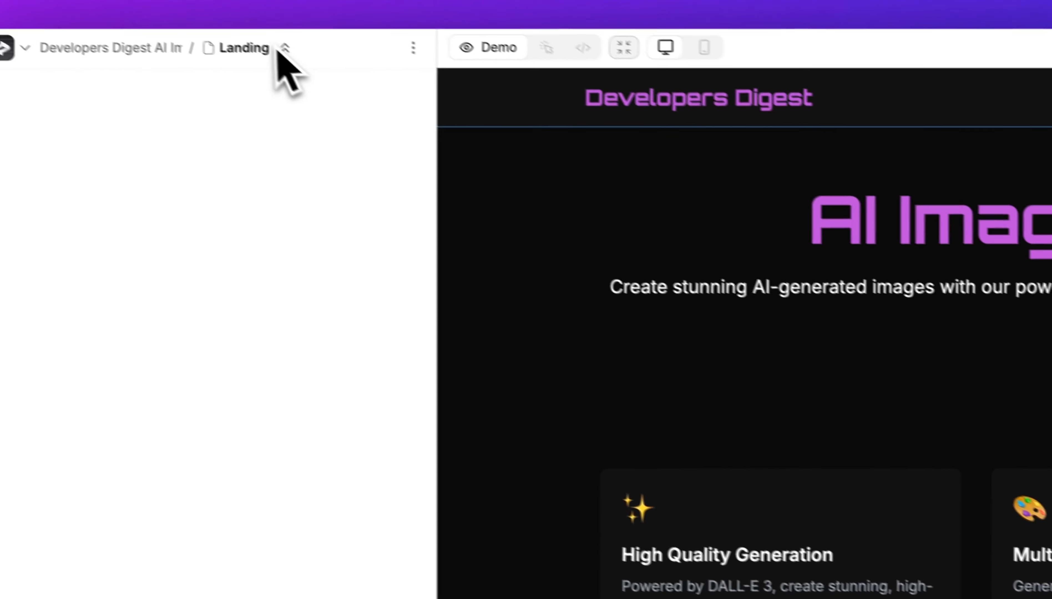
pyautogui.click(313, 61)
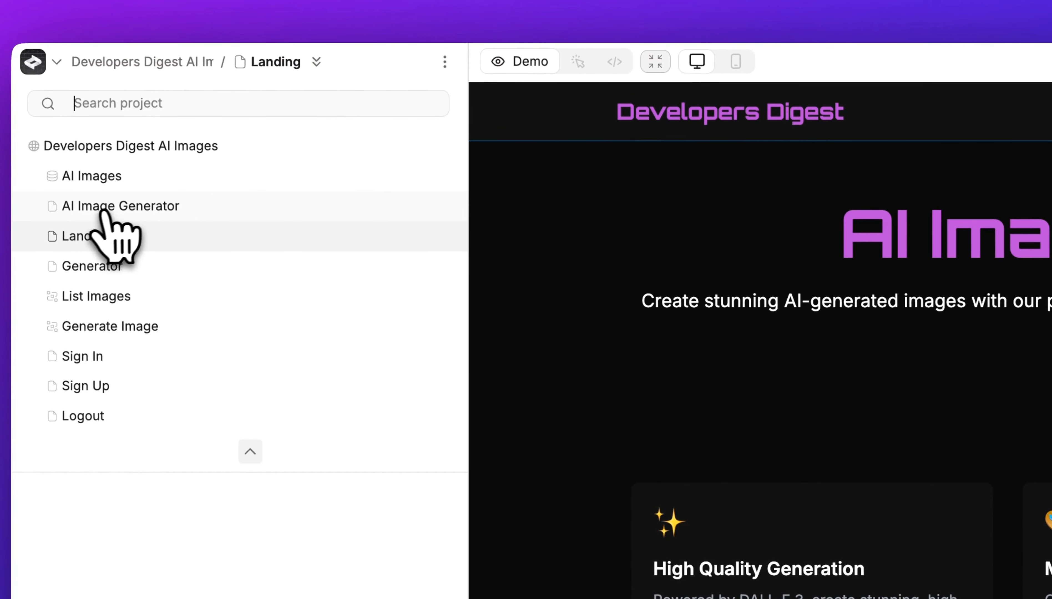
pyautogui.click(97, 209)
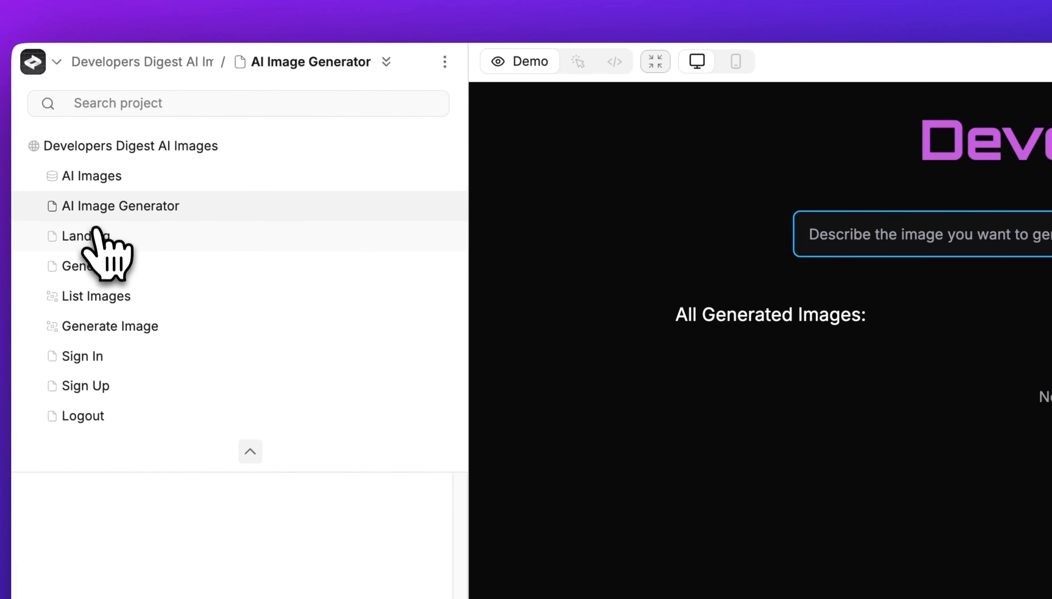
pyautogui.click(96, 234)
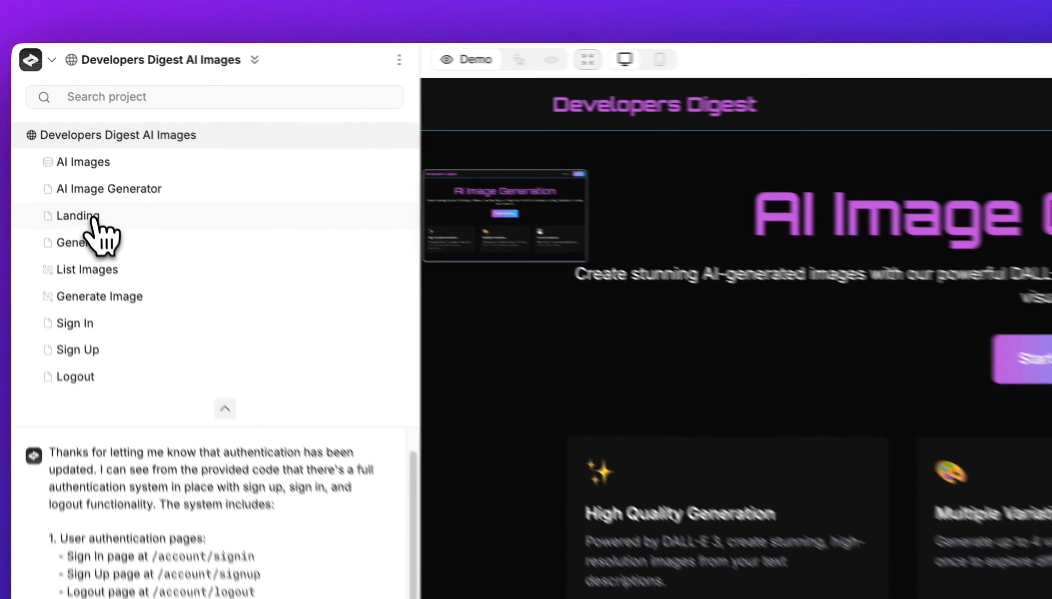
pyautogui.click(94, 218)
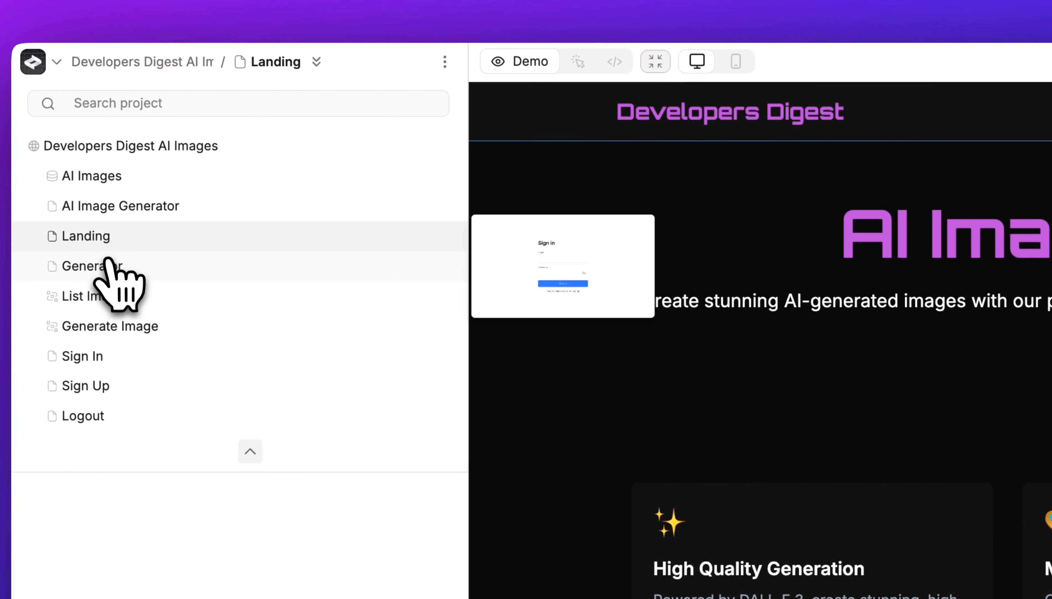
pyautogui.click(110, 201)
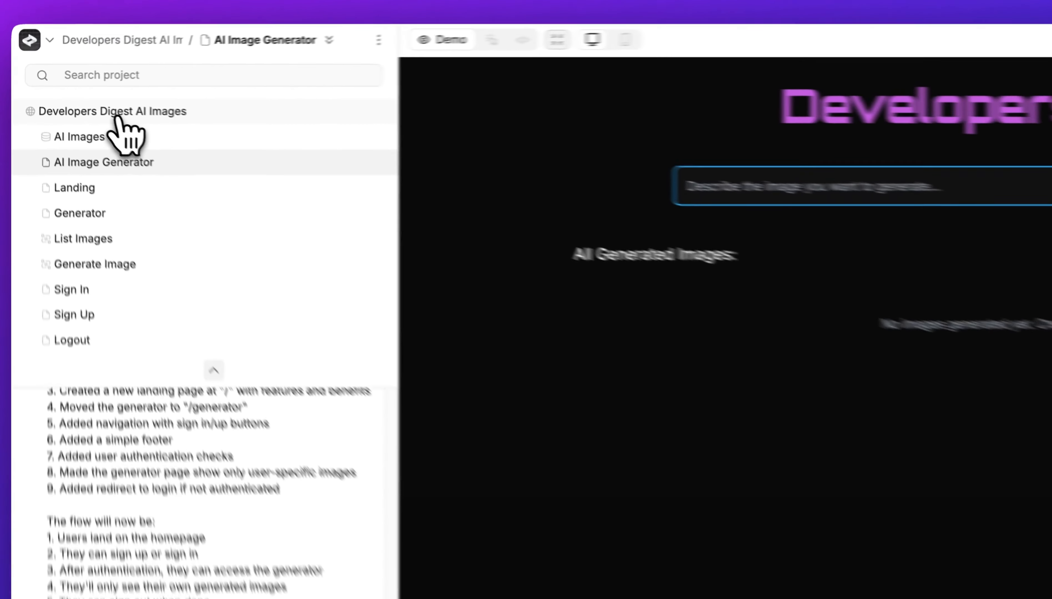
# In the project chat, request navigation and footer on the AI image generator page, the landing page at the root and the generator at AI images.
pyautogui.click(75, 102)
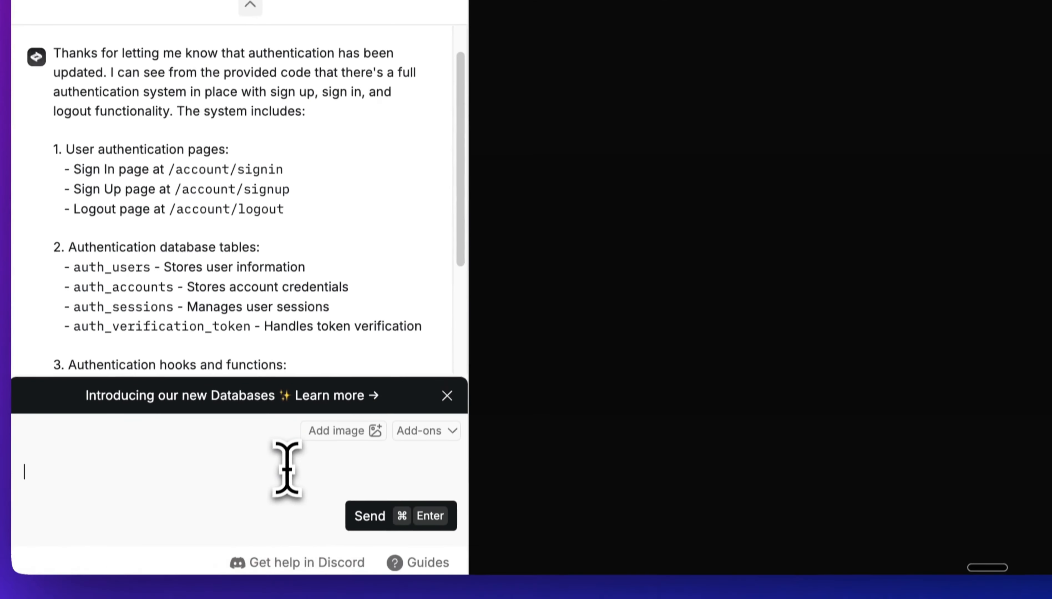
pyautogui.scroll(-5, 271, 292)
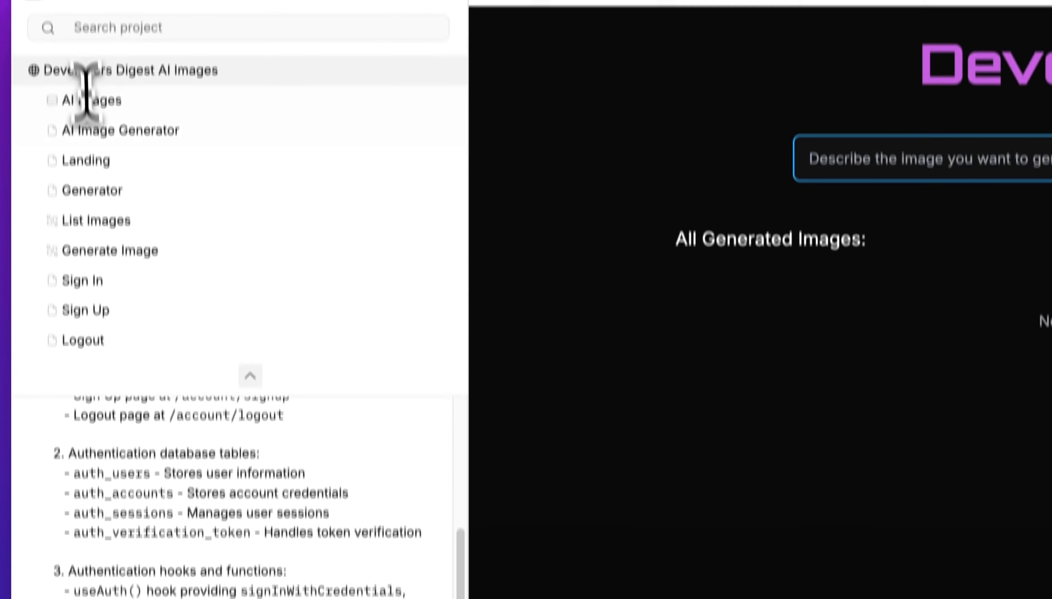
pyautogui.click(286, 58)
pyautogui.click(202, 472)
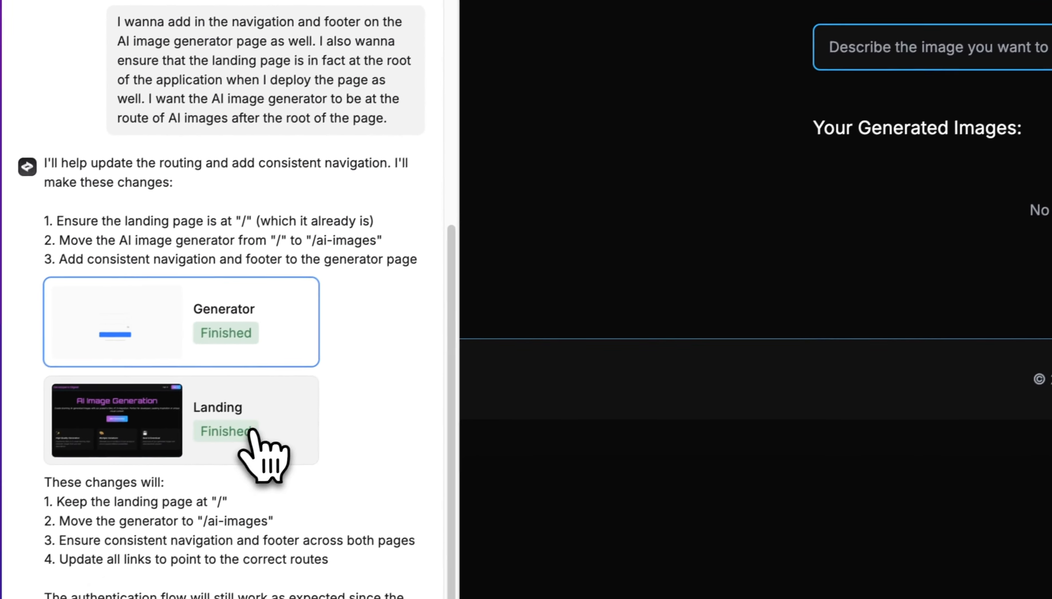
# Open the updated Landing page and bring up the page and function settings for publishing.
pyautogui.click(270, 387)
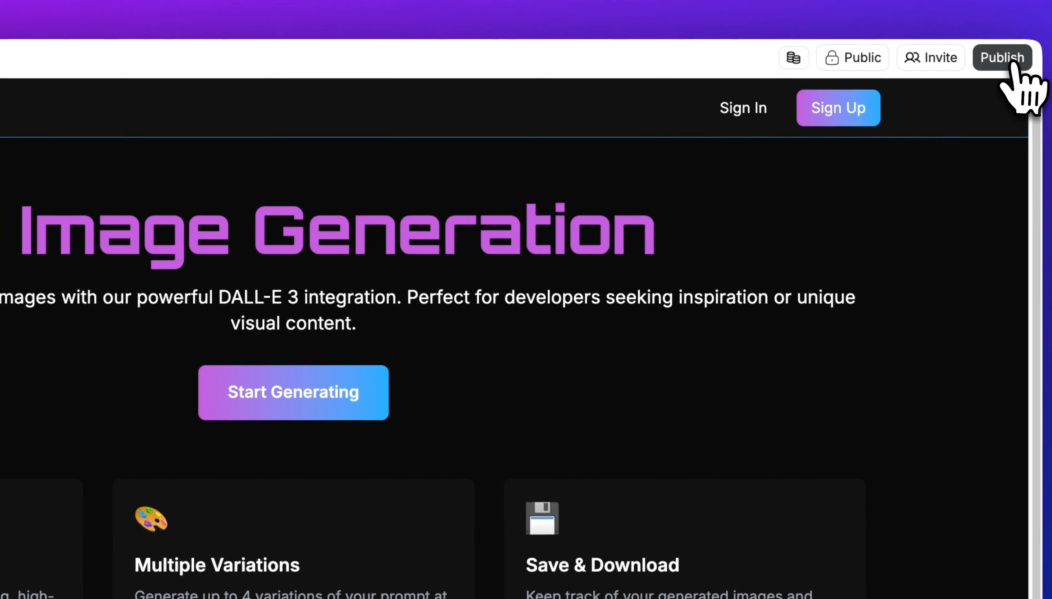
pyautogui.click(986, 63)
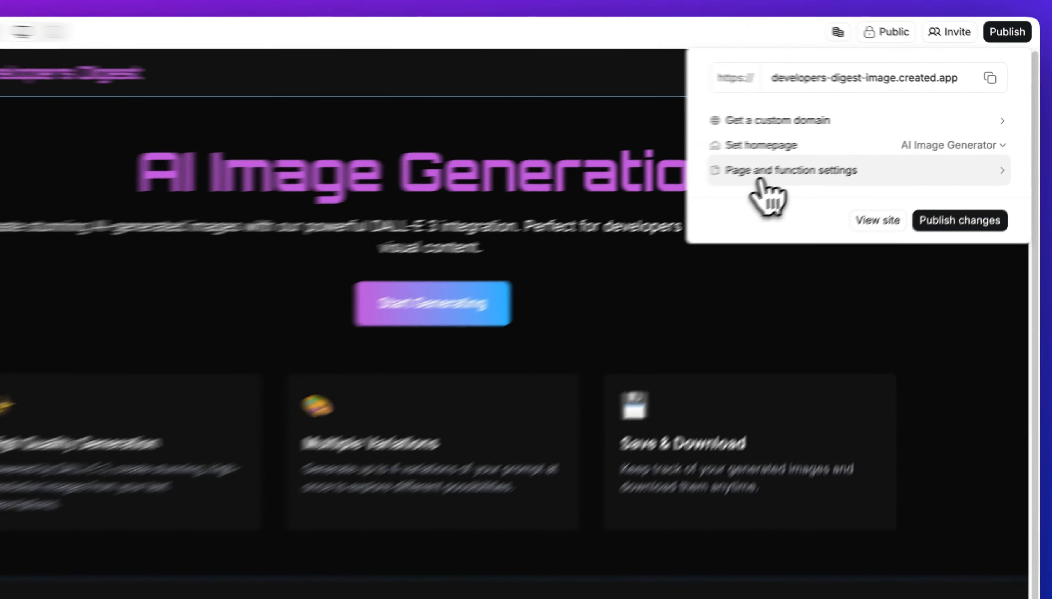
pyautogui.click(869, 144)
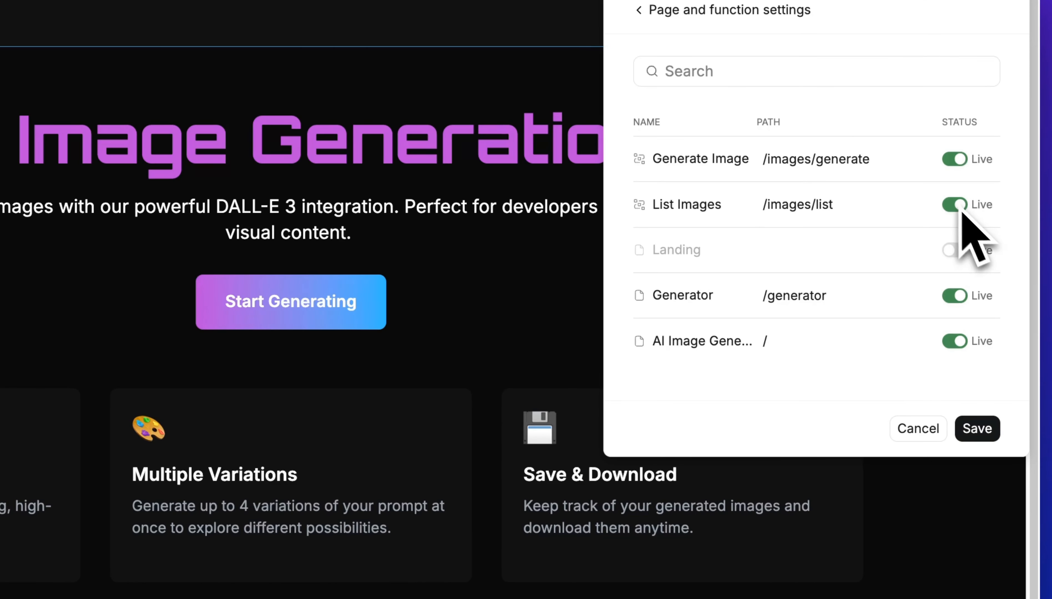
pyautogui.click(982, 218)
pyautogui.click(954, 158)
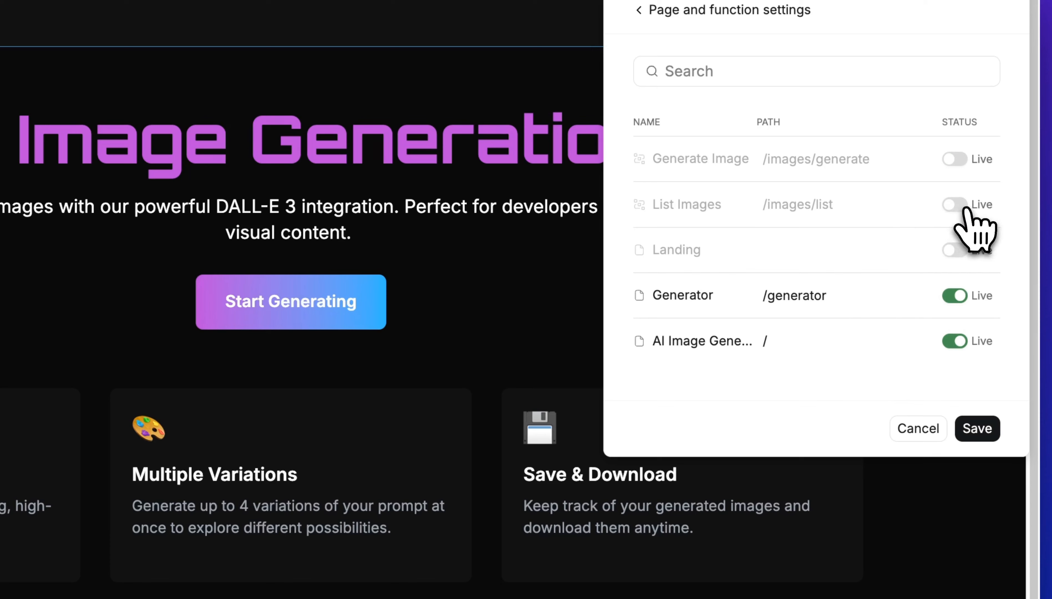
pyautogui.click(954, 204)
pyautogui.click(954, 159)
# Set the Landing page live and change its path to /.
pyautogui.click(955, 247)
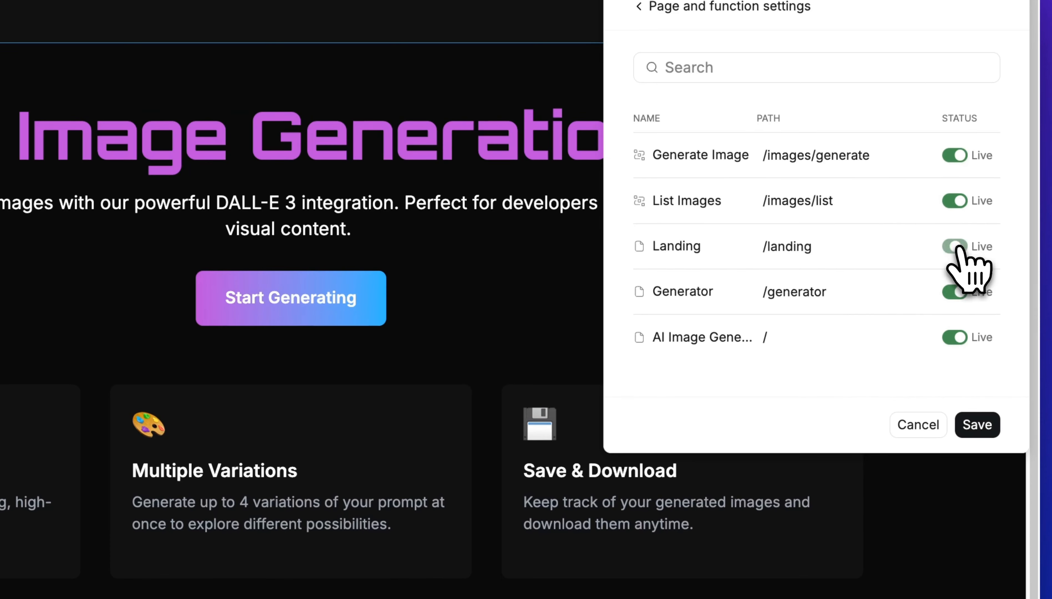
pyautogui.doubleClick(793, 246)
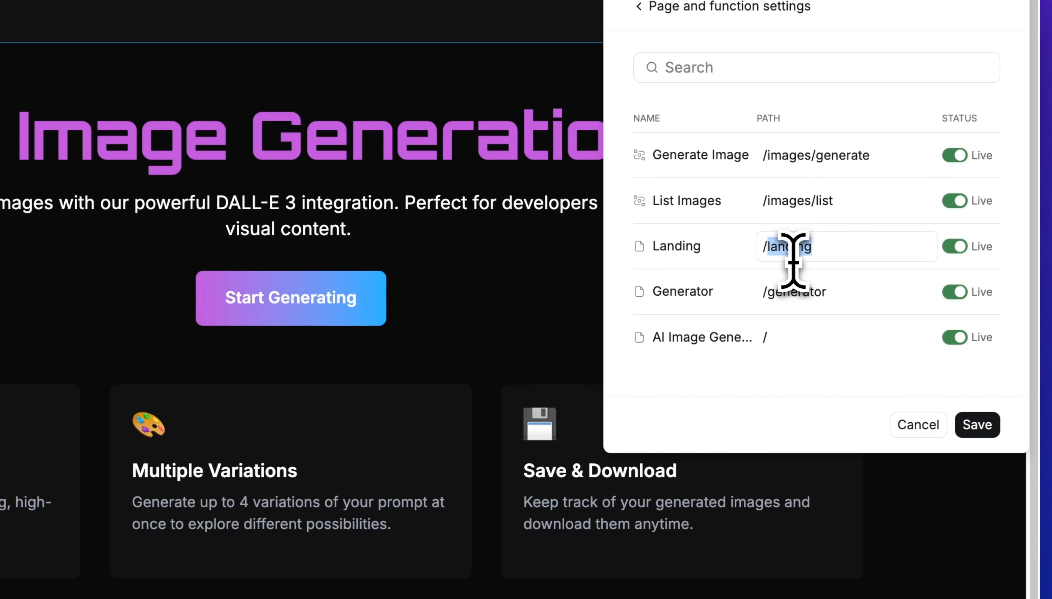
pyautogui.press('BackSpace')
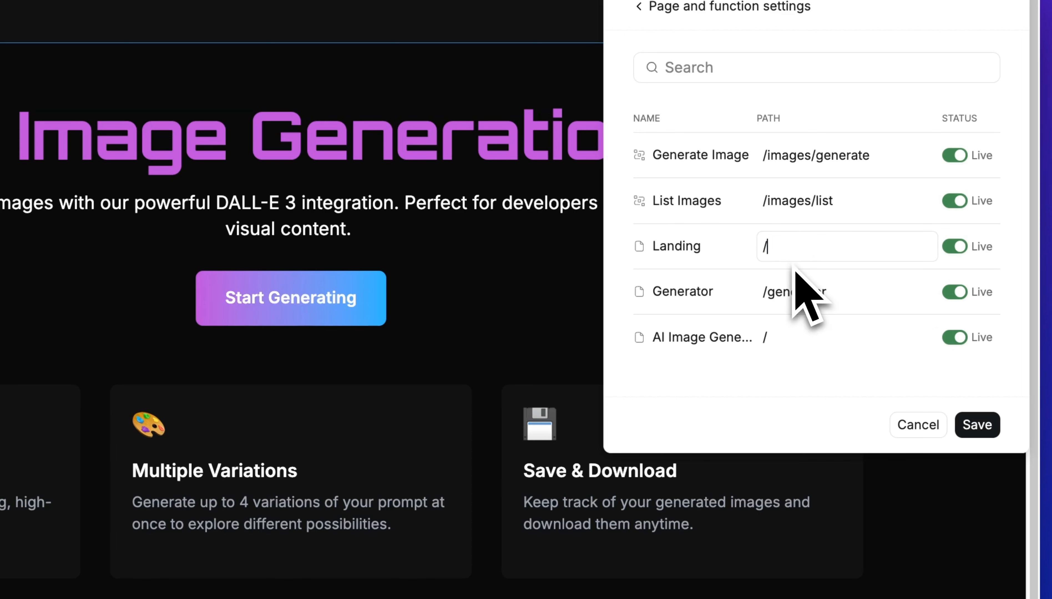
# Change the path of the AI Image Generator page to /ai-images.
pyautogui.click(787, 338)
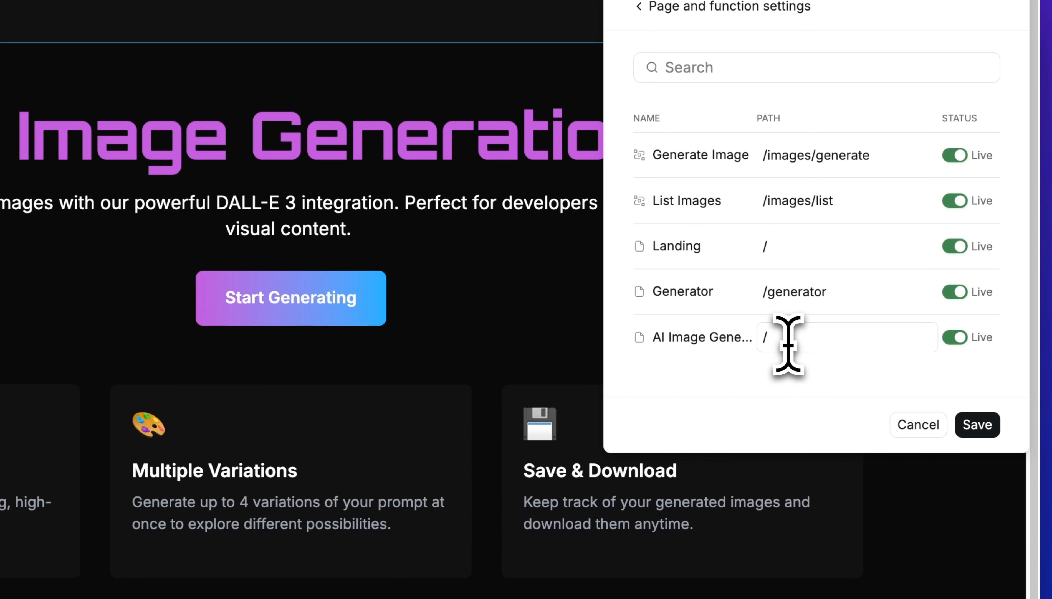
pyautogui.write('ai-images')
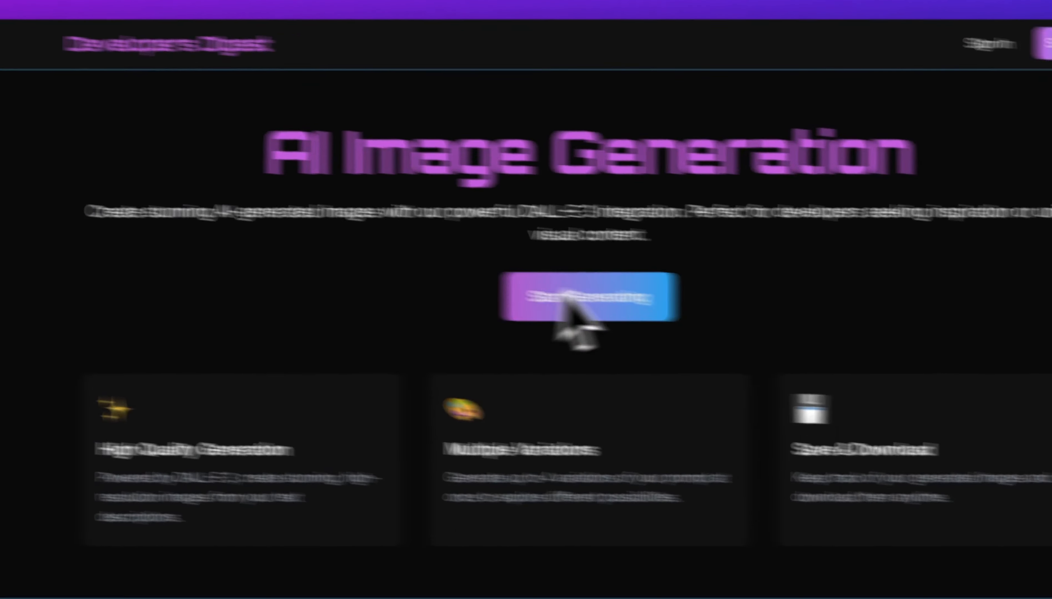
# Check the published landing page and the signed-in account's welcome text on the image generator page.
pyautogui.press('super+plus')
pyautogui.press('super+plus')
pyautogui.press('super+plus')
pyautogui.press('super+plus')
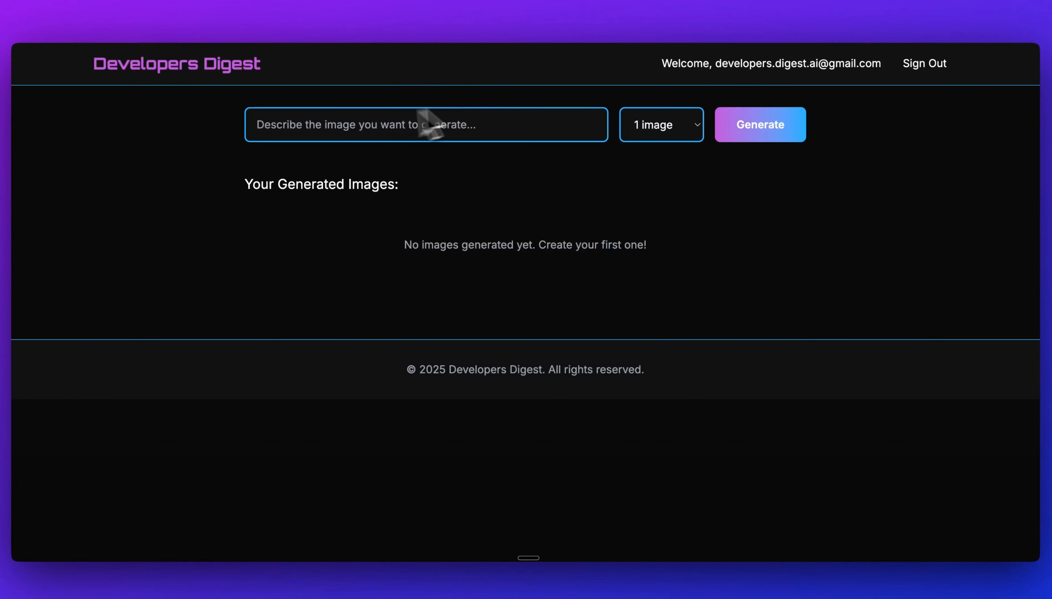
pyautogui.moveTo(661, 64); pyautogui.dragTo(885, 67)
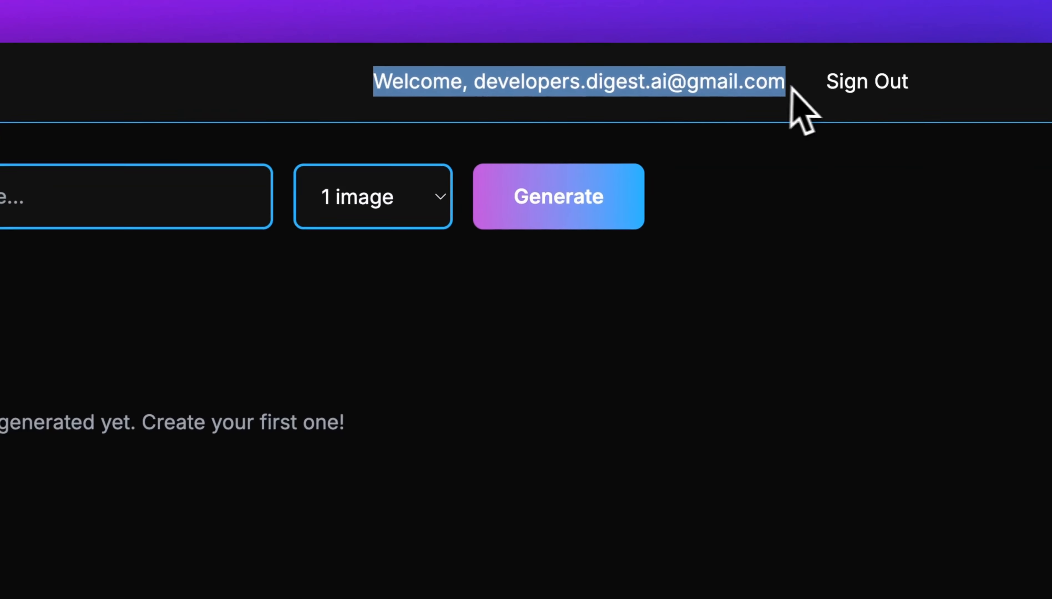
pyautogui.click(886, 94)
# Generate 1 image from the prompt "Hello world" on the published generator page and view the result.
pyautogui.click(543, 135)
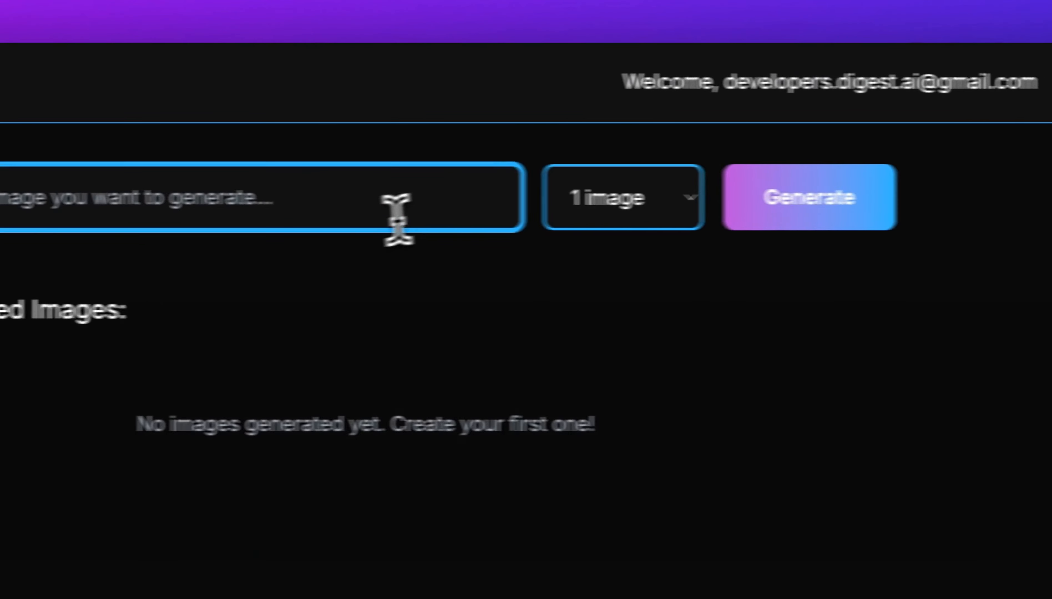
pyautogui.write('Hello world')
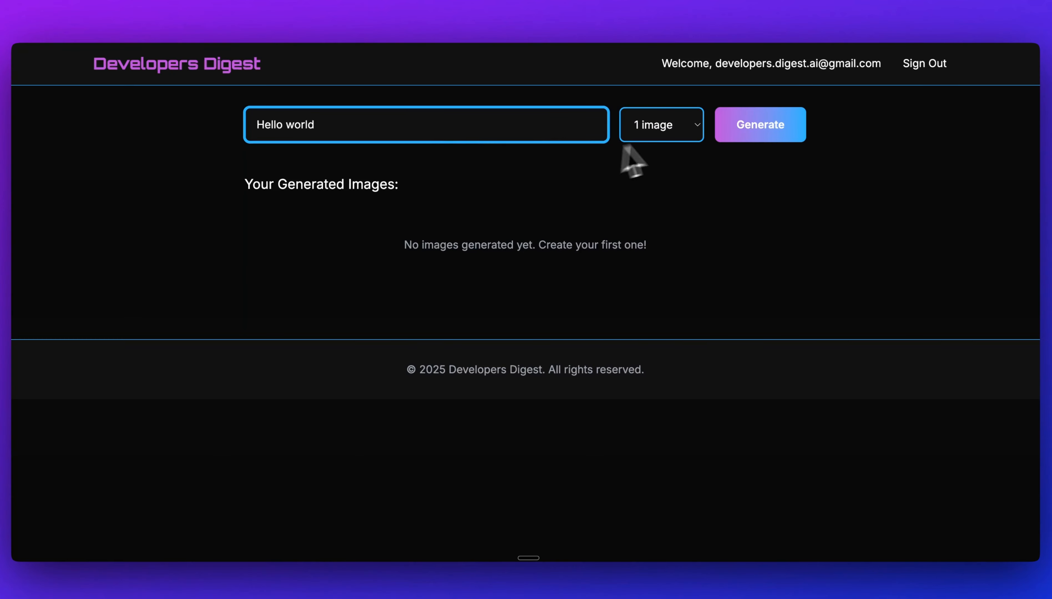
pyautogui.click(684, 140)
pyautogui.click(681, 131)
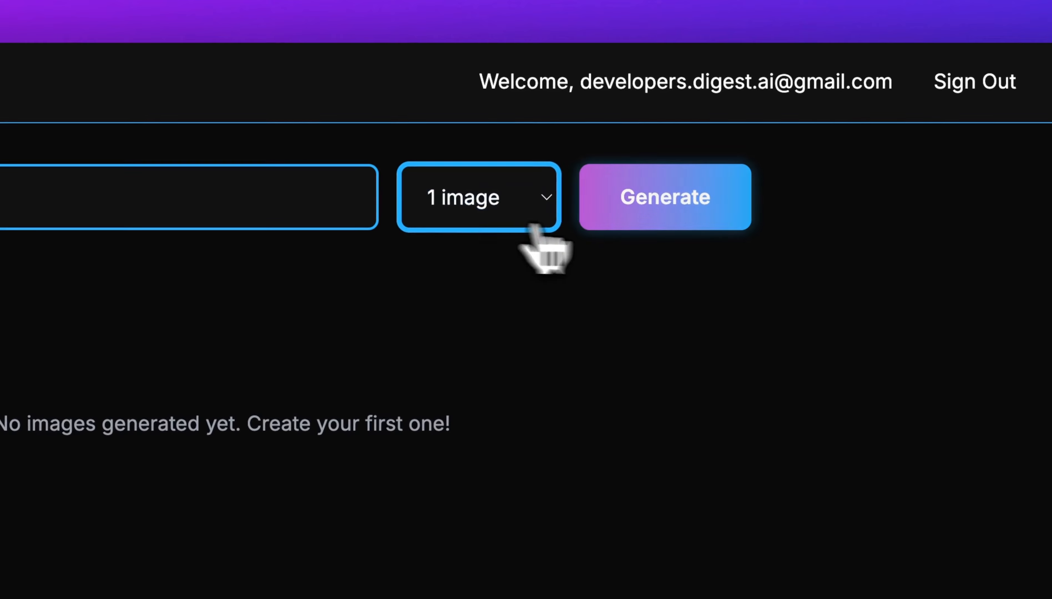
pyautogui.click(767, 137)
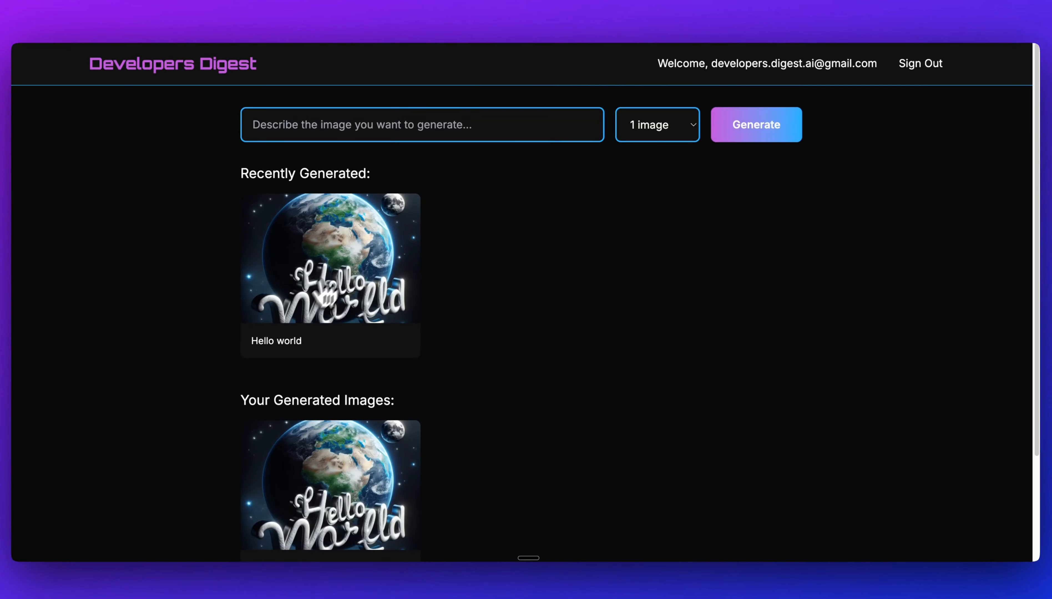
pyautogui.scroll(-4, 597, 379)
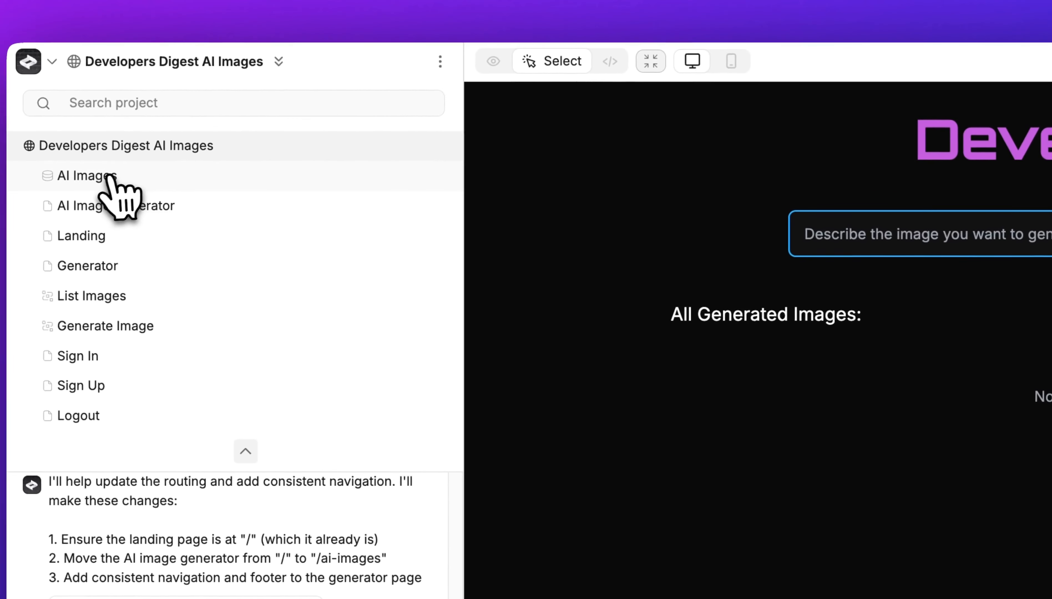
# Open the project's AI Images database, note that it holds development data, and go to the production data.
pyautogui.click(109, 179)
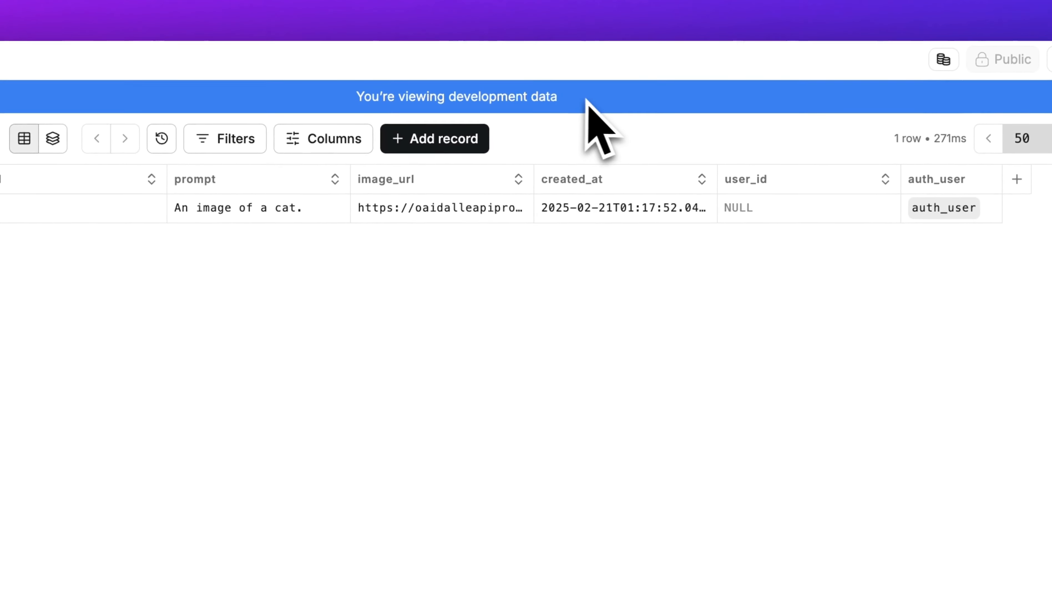
pyautogui.moveTo(586, 100); pyautogui.dragTo(321, 97)
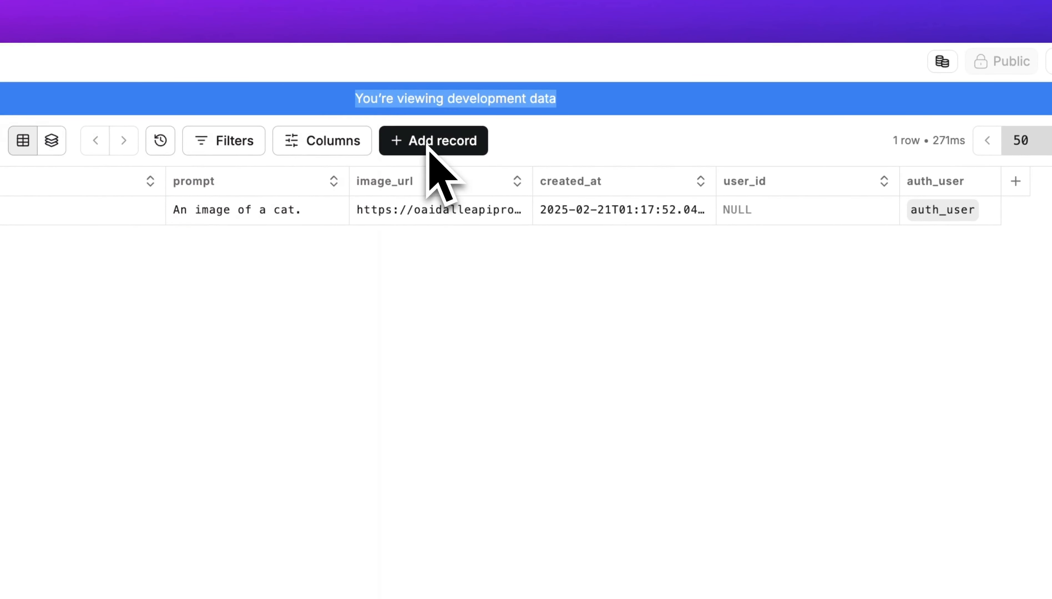
pyautogui.click(1025, 103)
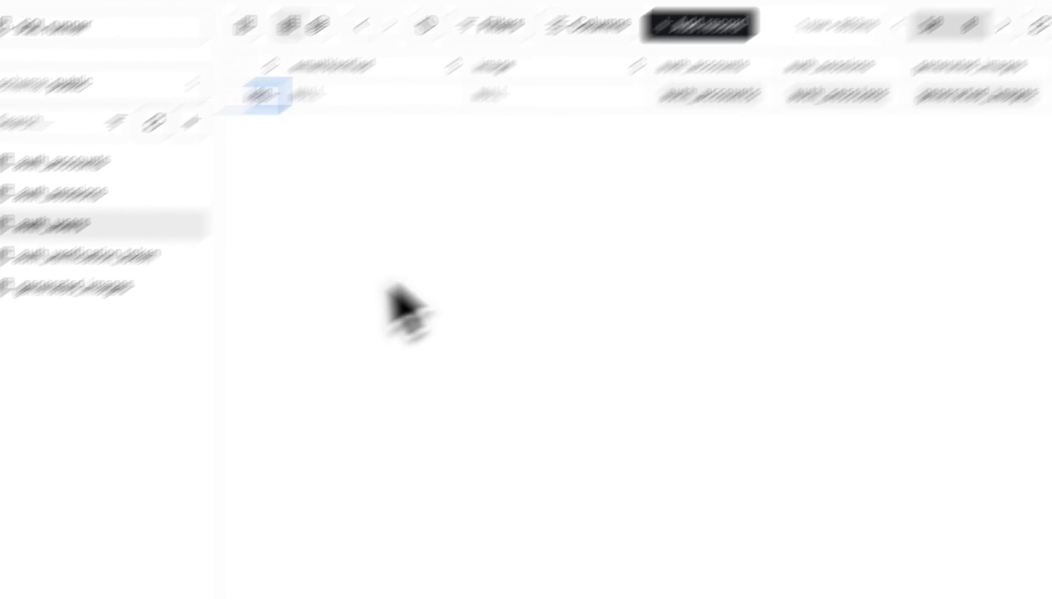
# Open the generated_images table and examine the prompts and the user_id values of the stored records.
pyautogui.click(125, 287)
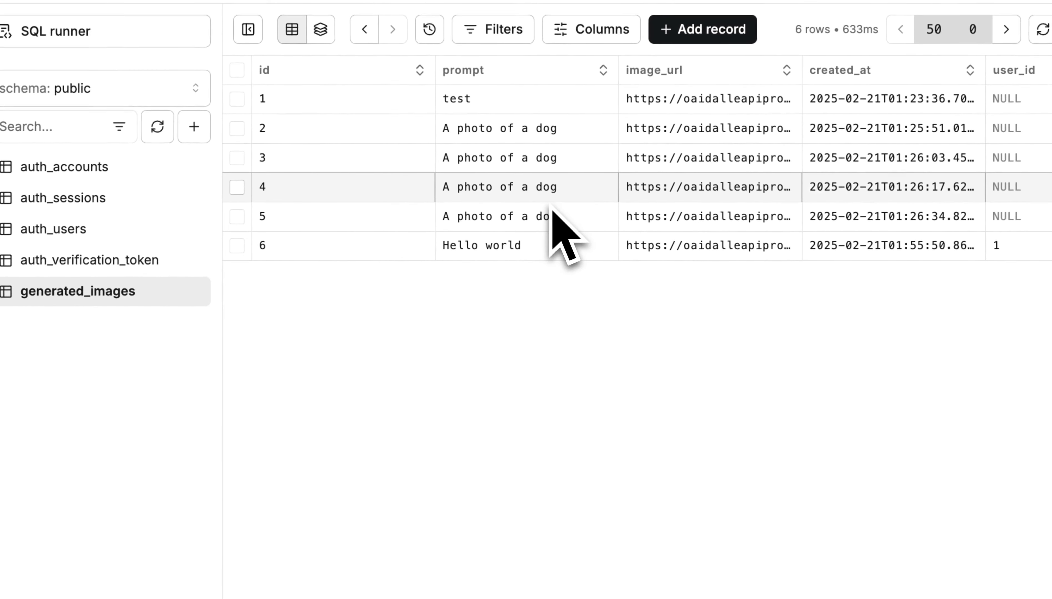
pyautogui.click(537, 100)
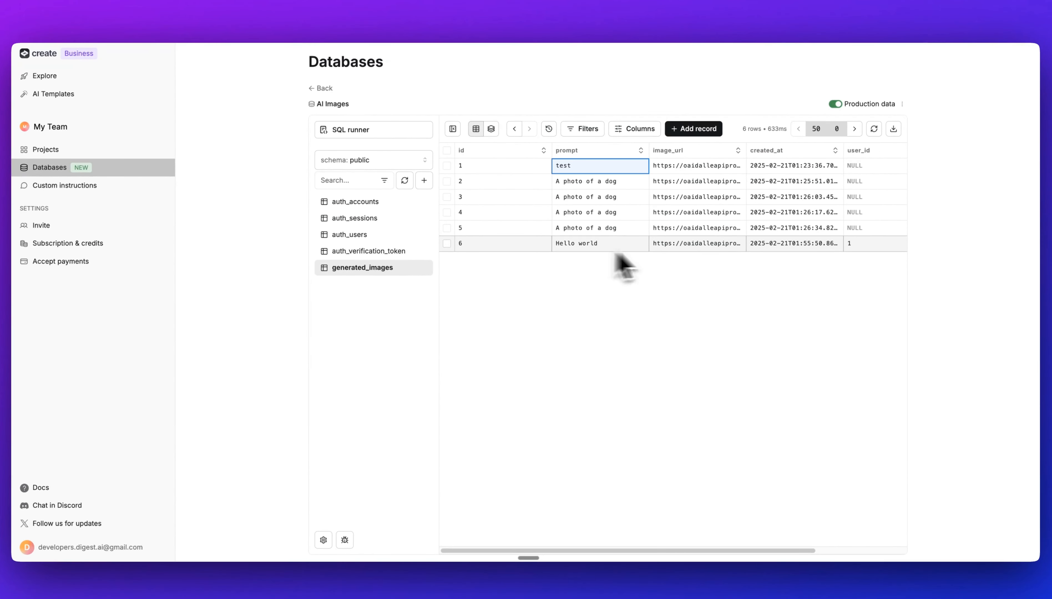
pyautogui.click(860, 227)
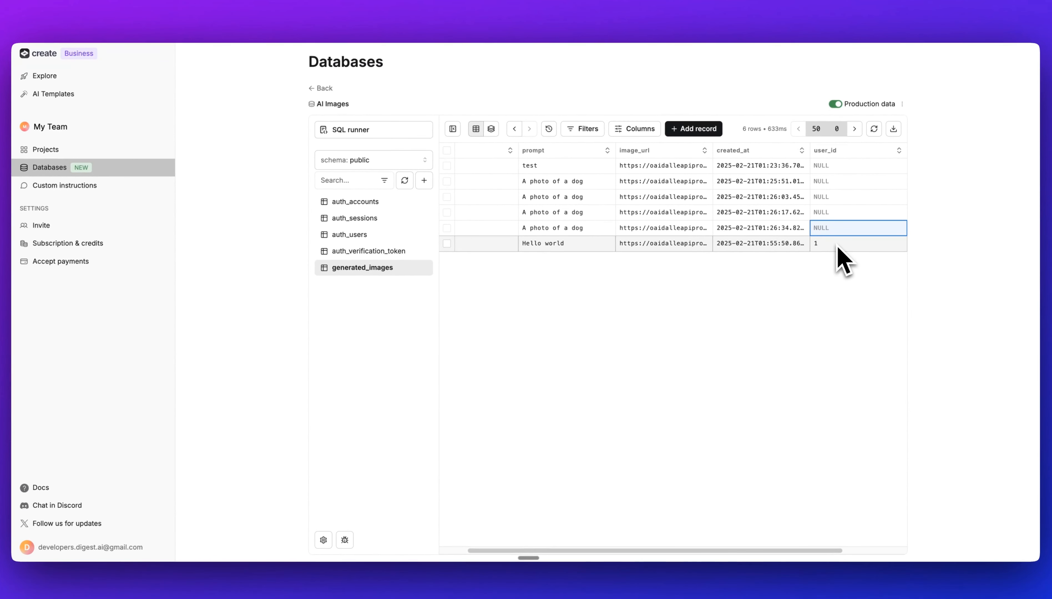
pyautogui.click(838, 245)
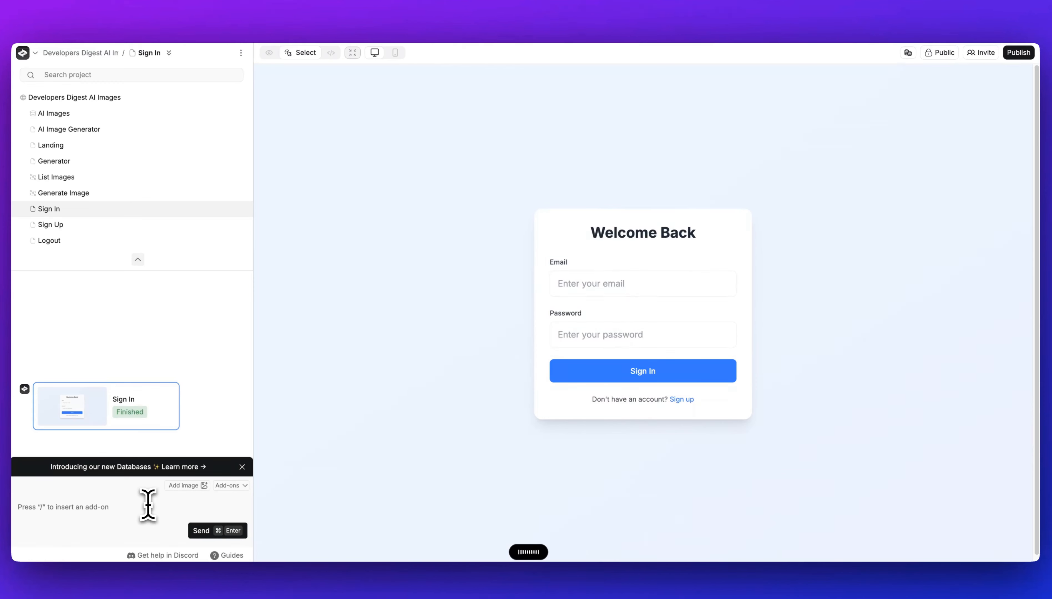
# Request a split layout for the Sign In page, with a gradient background and quote on the left and the sign-in panel on the right.
pyautogui.click(240, 537)
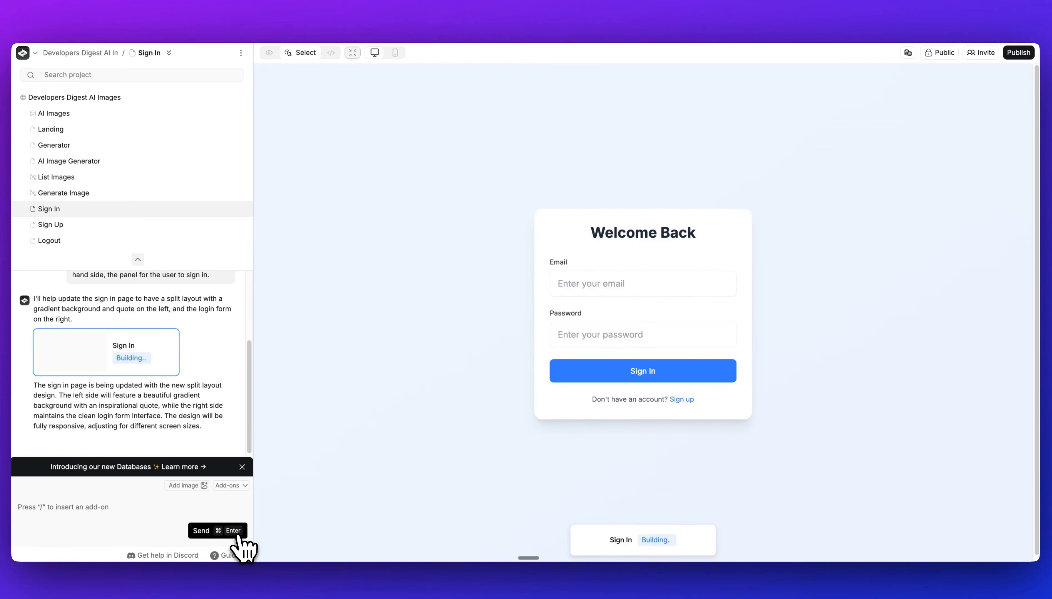